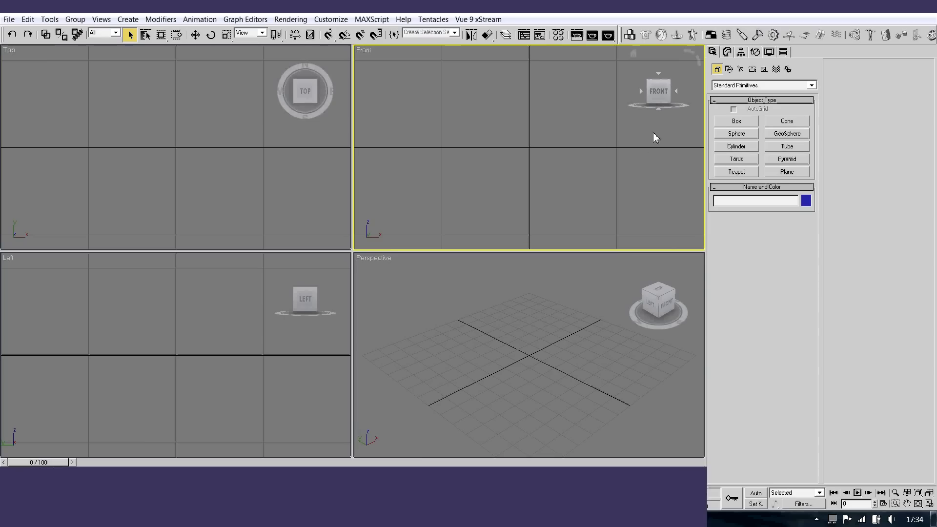
Assign mental ray Renderer as the production renderer in Render Setup.
left_click(577, 37)
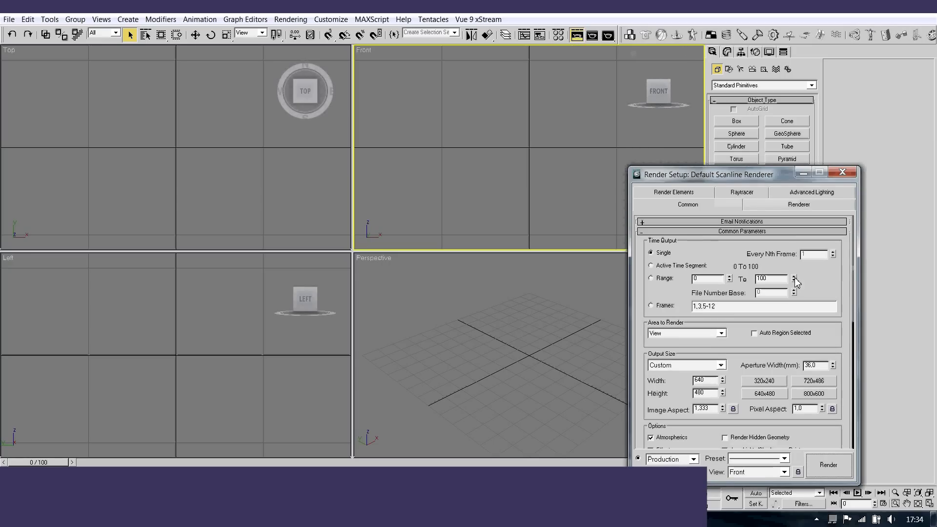
scroll(797, 282, "down", 3)
scroll(797, 282, "down", 3)
scroll(797, 282, "down", 3)
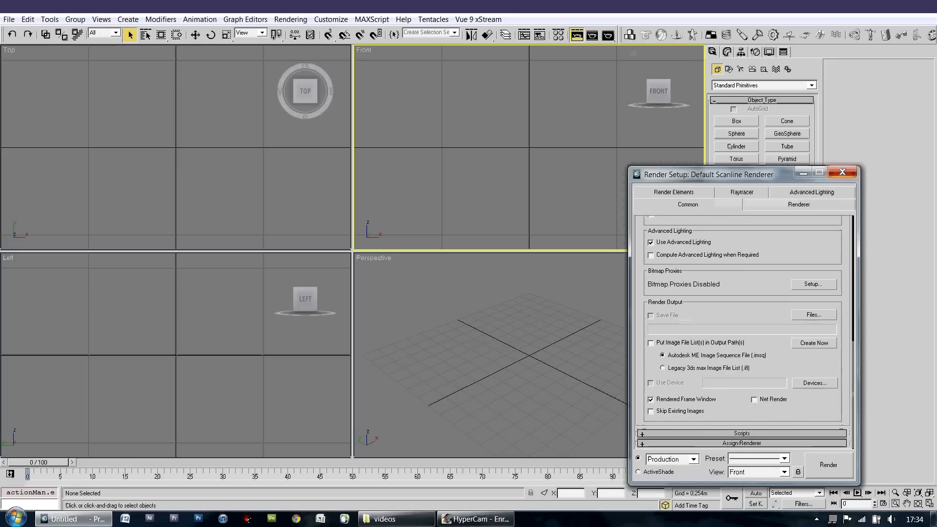
left_click(751, 442)
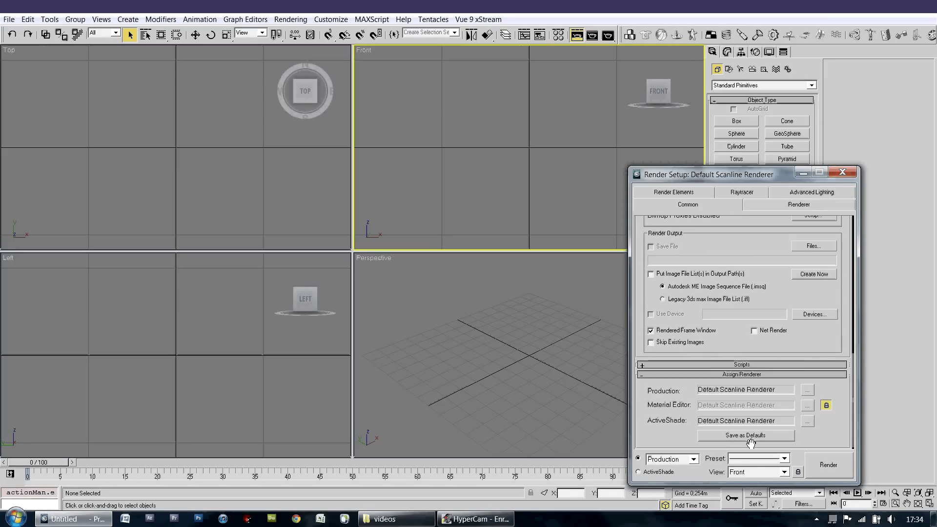
left_click(806, 391)
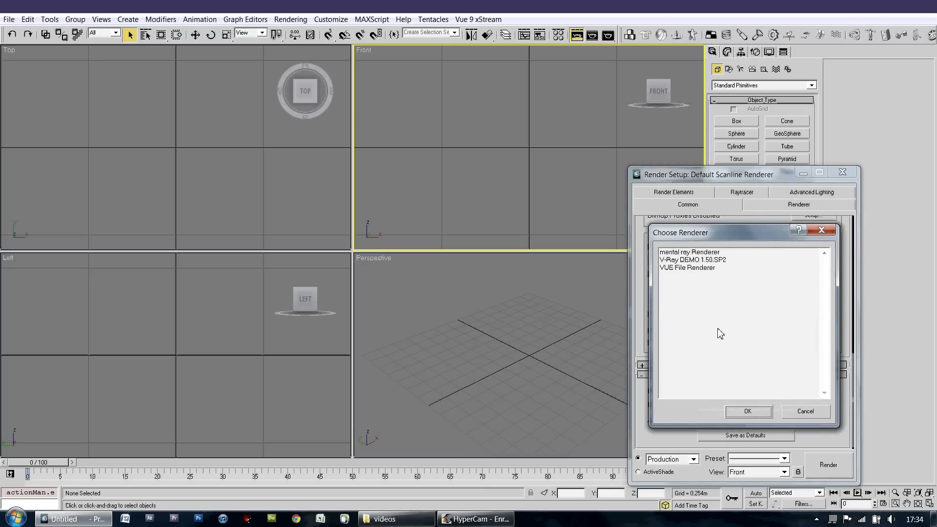
left_click(704, 253)
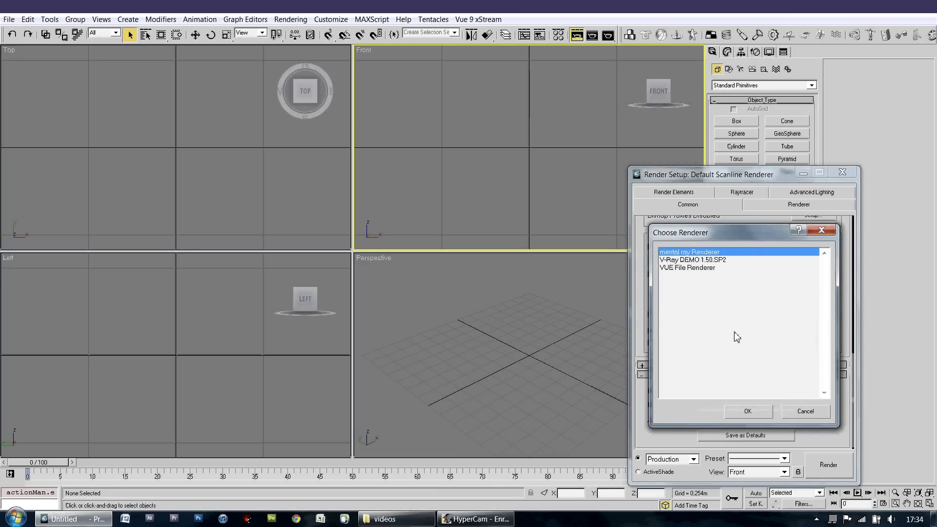
left_click(753, 412)
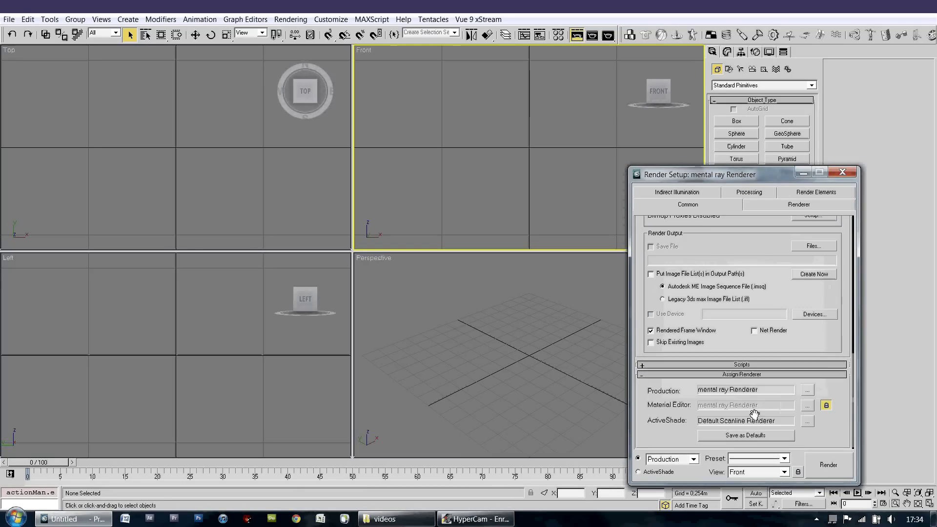
left_click(842, 171)
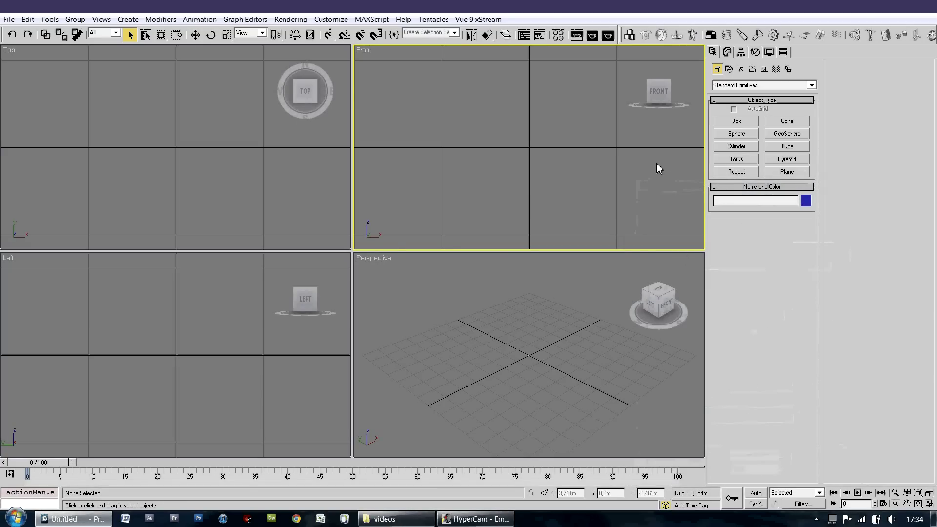
Place Daylight01 at the scene centre, accepting mr Photographic Exposure Control.
left_click(788, 70)
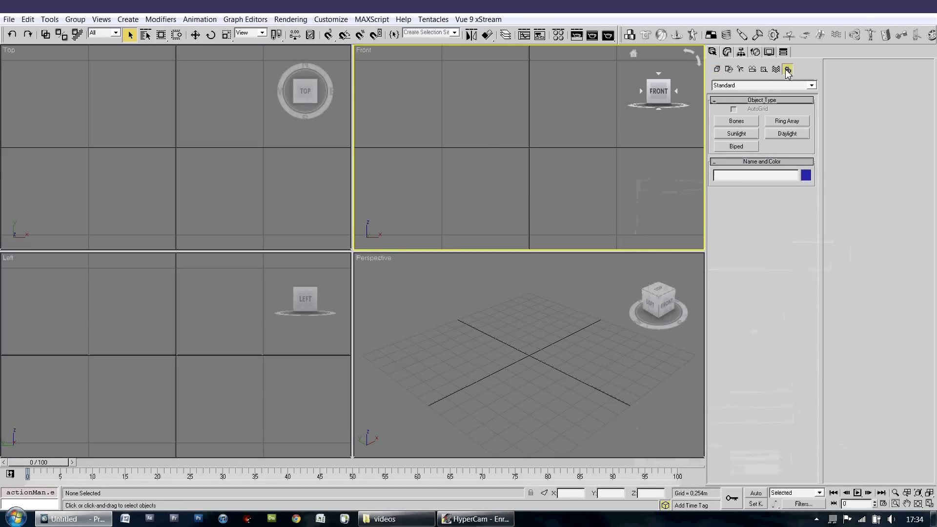
left_click(786, 133)
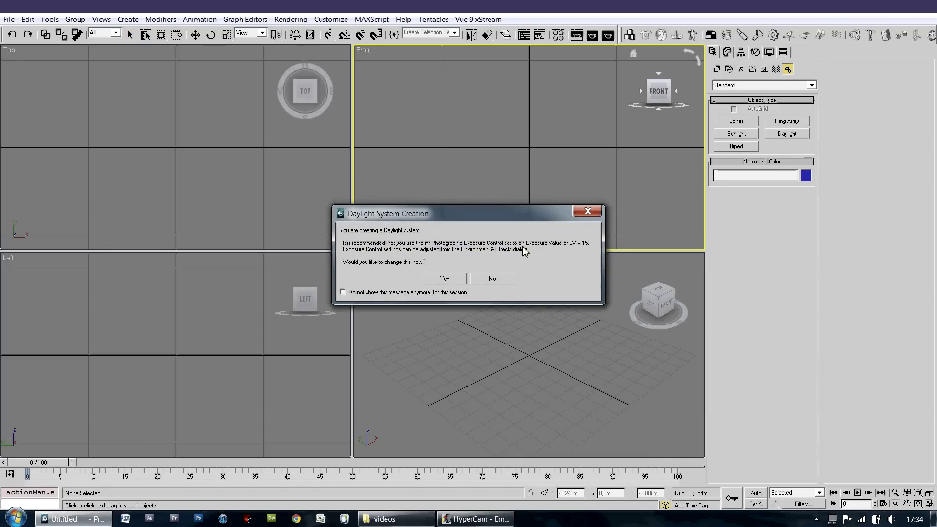
left_click(444, 279)
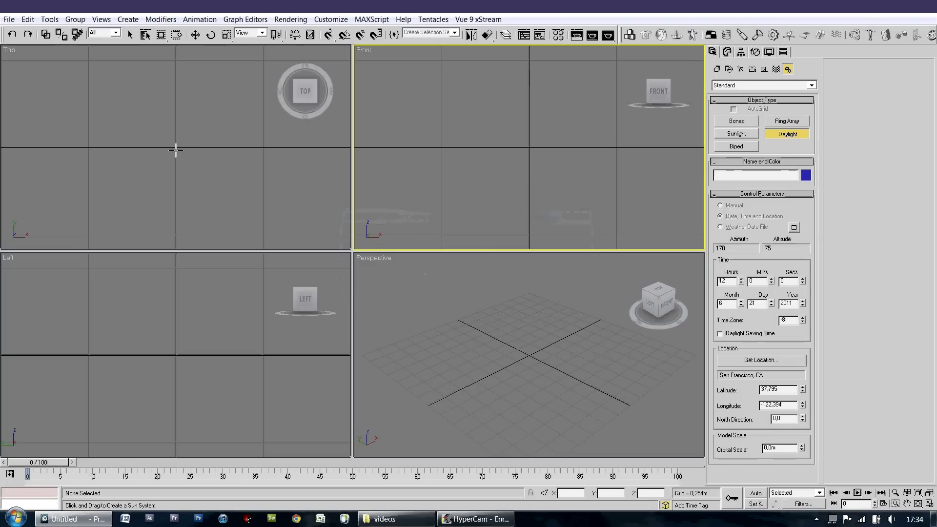
left_click_drag(176, 149, 210, 177)
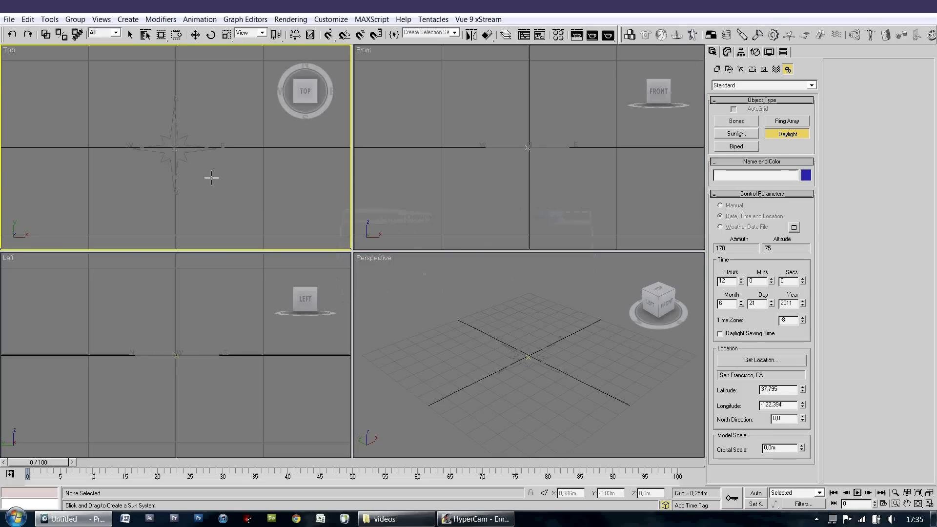
left_click(249, 88)
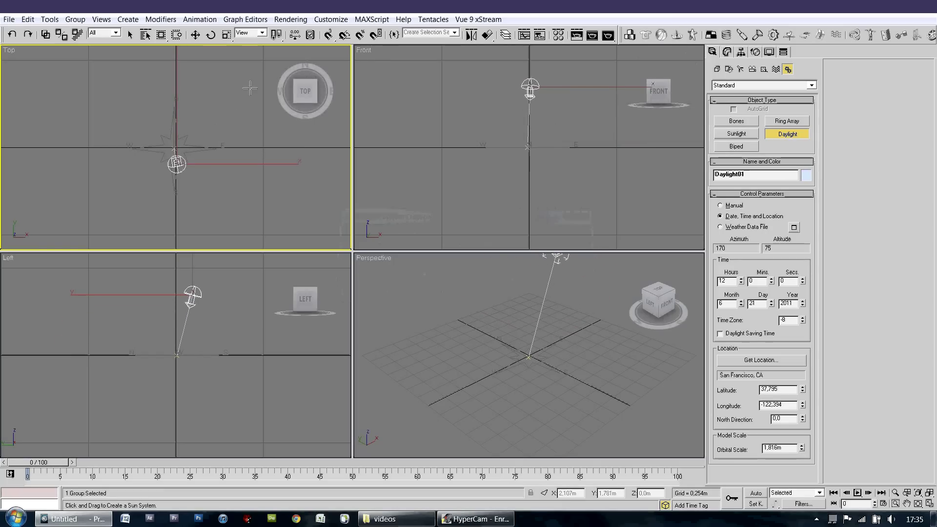
Set Daylight01 to Manual position with mr Sun and mr Sky, and accept the mr Physical Sky map.
left_click(726, 52)
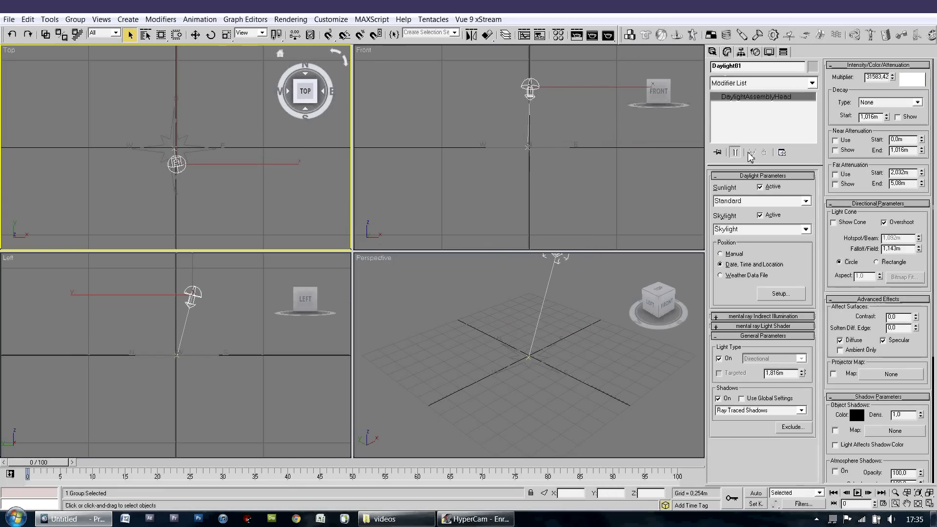
left_click(735, 254)
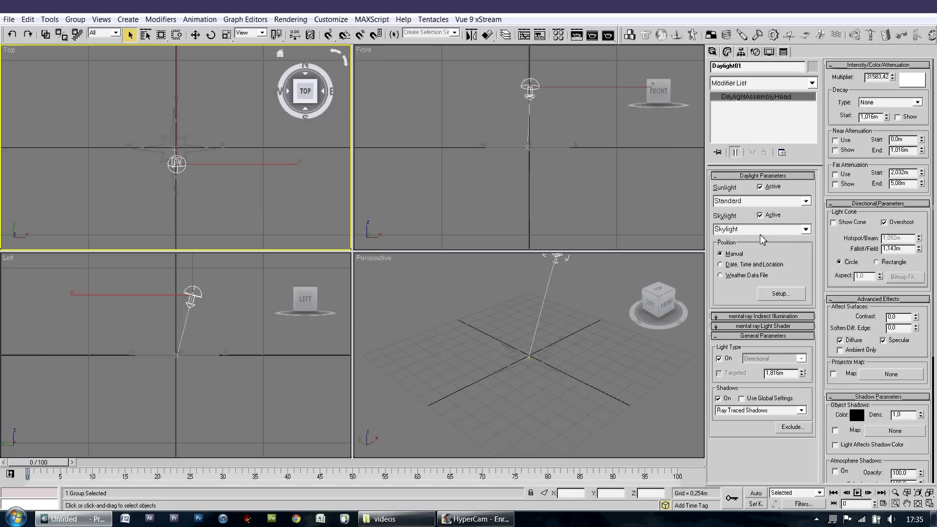
left_click(806, 201)
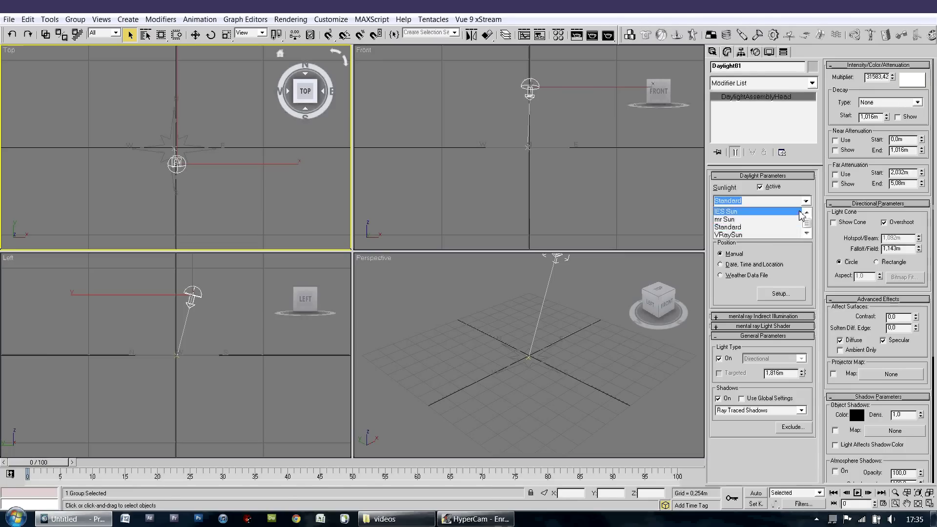
left_click(795, 219)
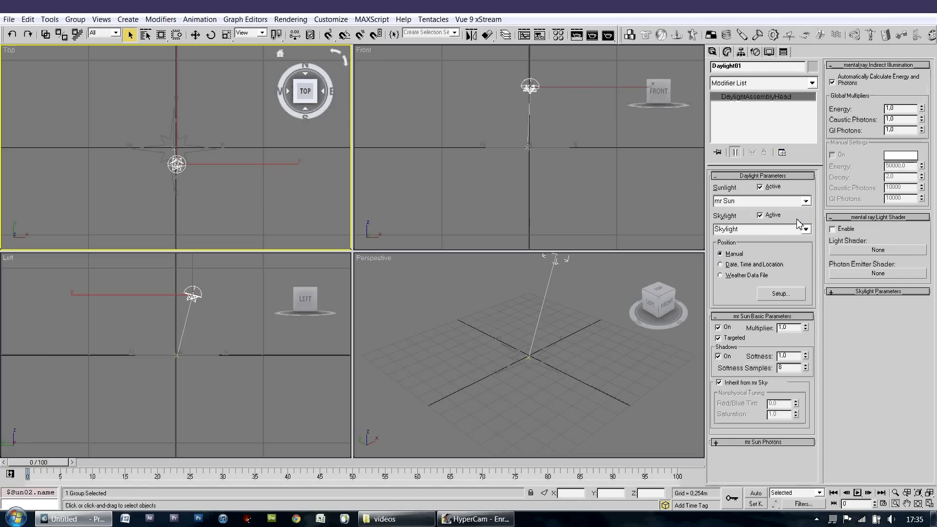
left_click(805, 229)
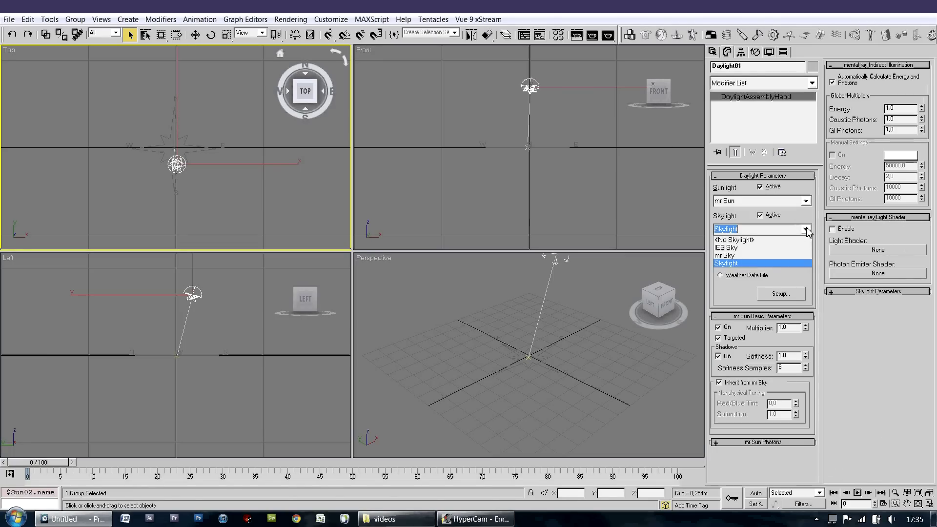
left_click(801, 261)
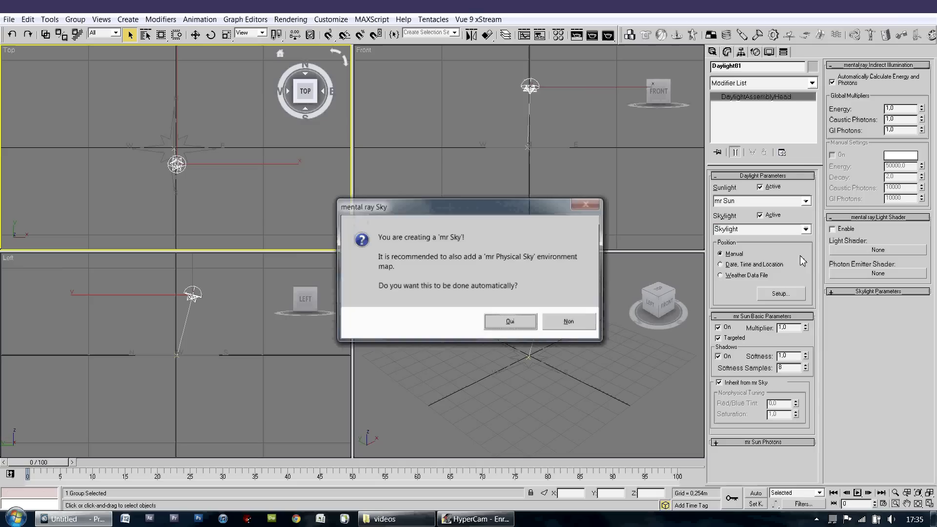
left_click(510, 322)
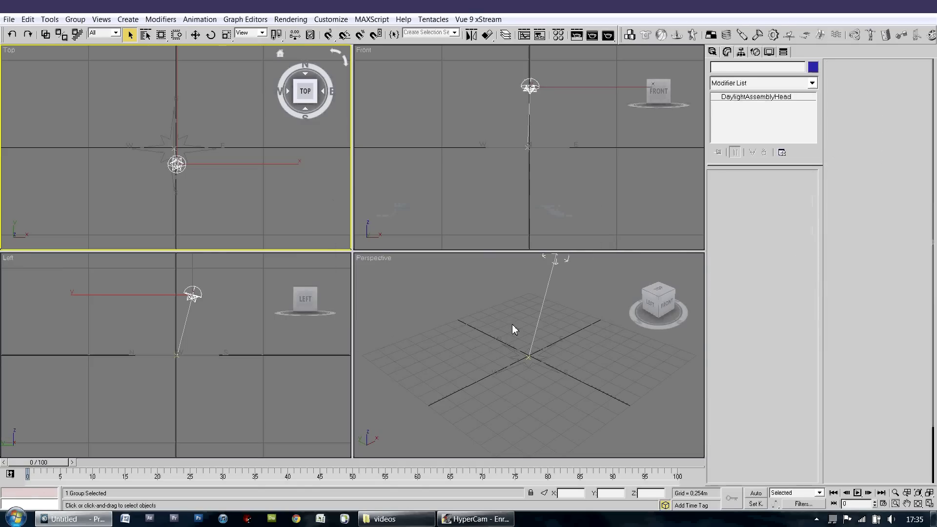
left_click(561, 336)
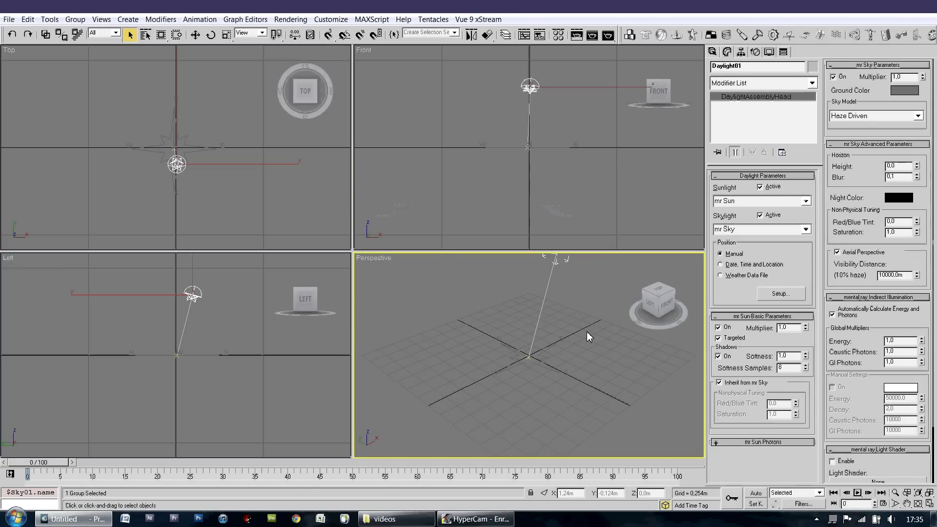
Tilt the Perspective view toward the horizon and render a preview of the blue sky.
left_click(896, 504)
scroll(568, 342, "down", 3)
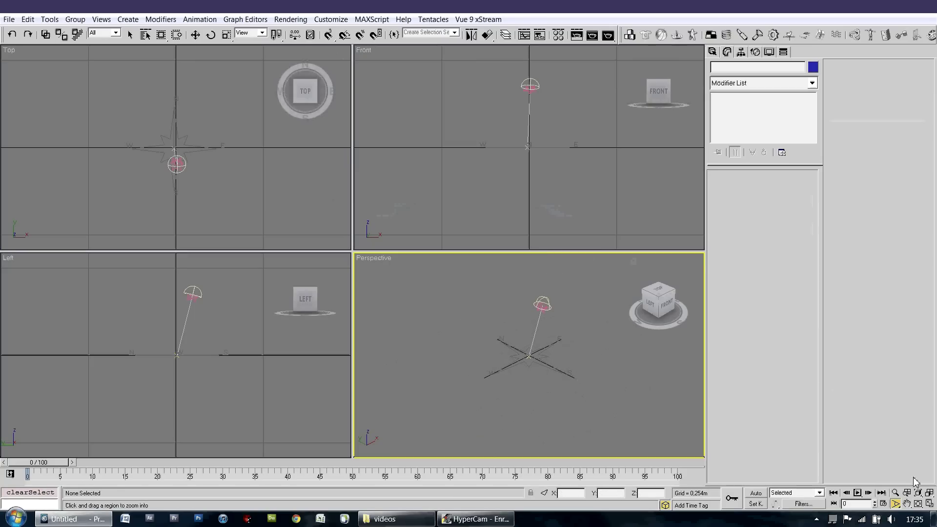
left_click(917, 504)
left_click_drag(540, 350, 555, 328)
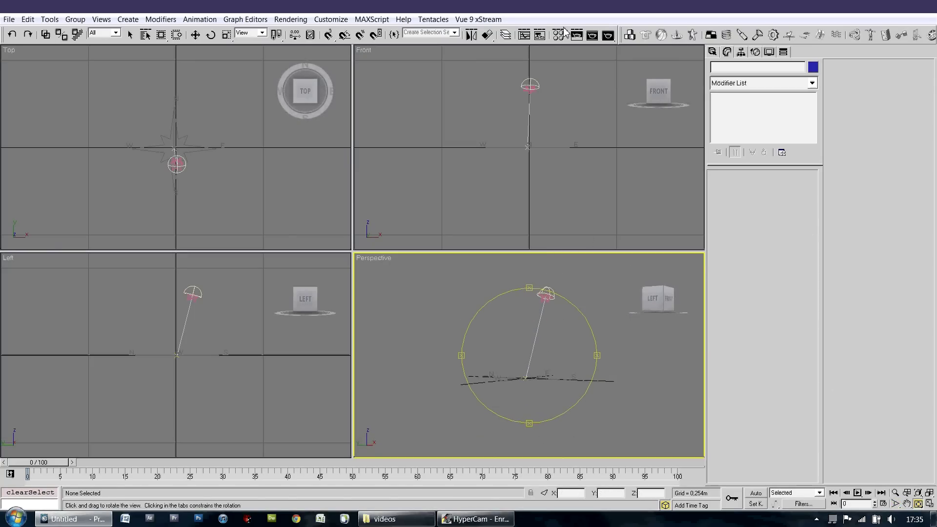
left_click(609, 36)
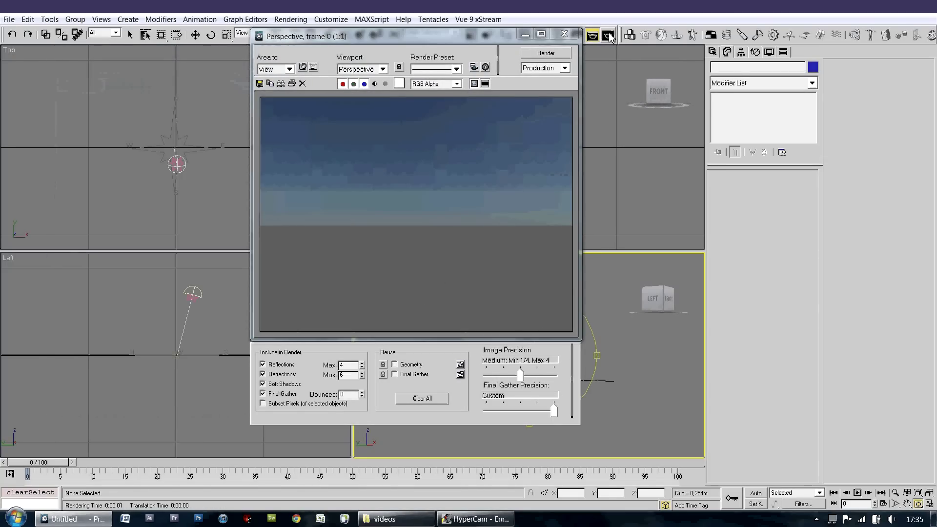
left_click(566, 35)
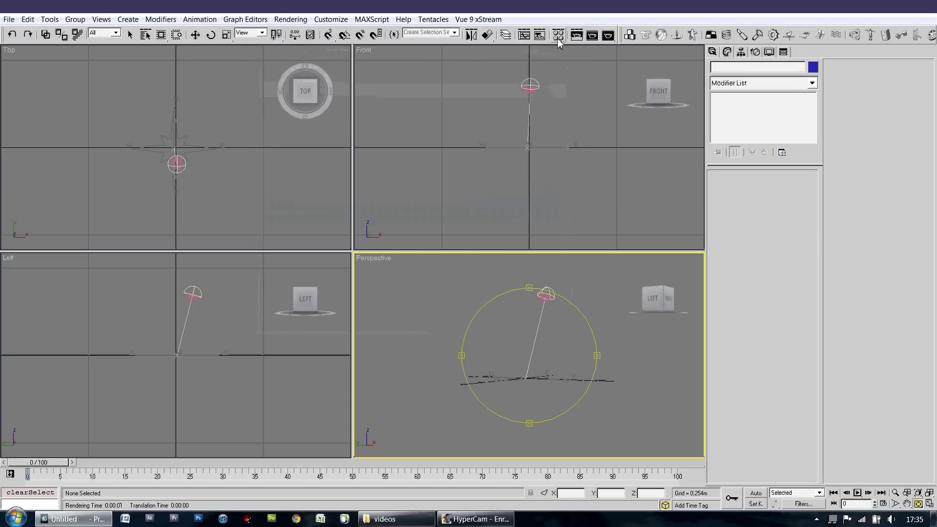
Instance the environment's mr Physical Sky map into material slot 1 and uncheck Inherit from mr Sky.
left_click(558, 36)
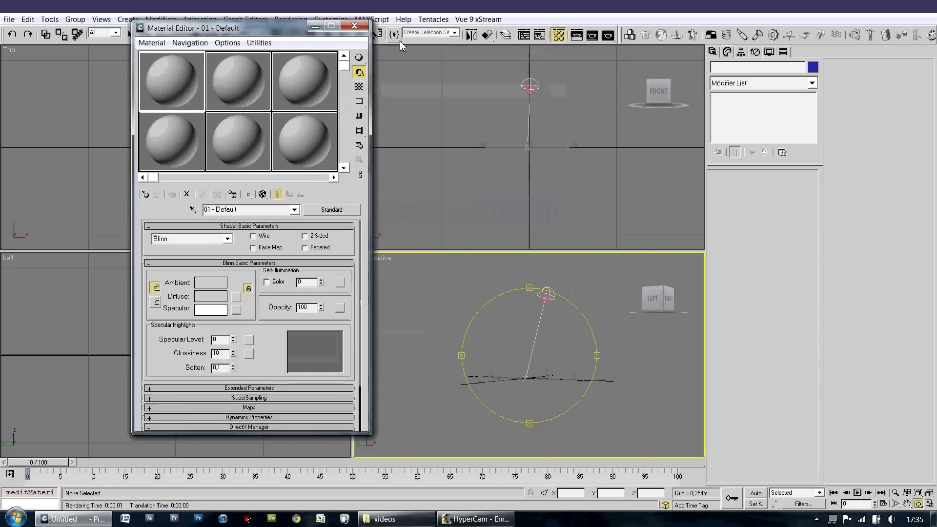
left_click_drag(275, 31, 579, 65)
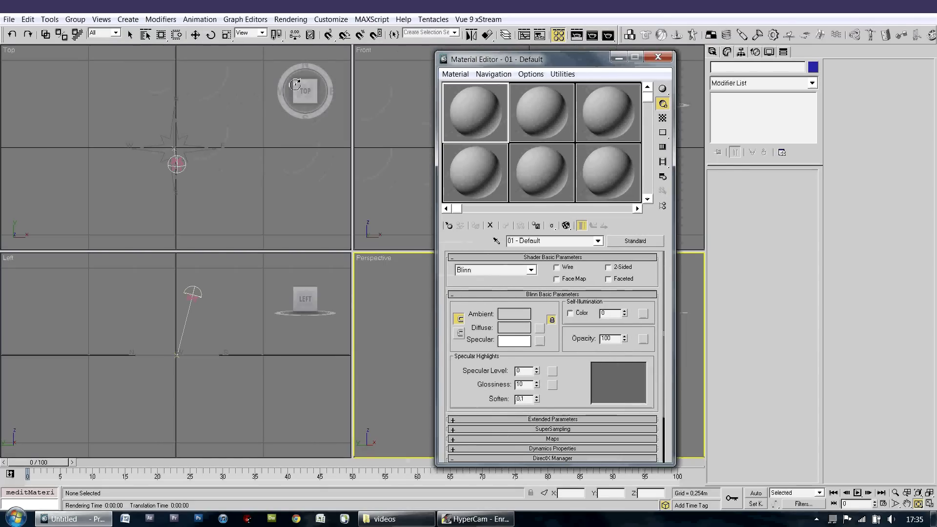
key("8")
left_click_drag(675, 84, 235, 64)
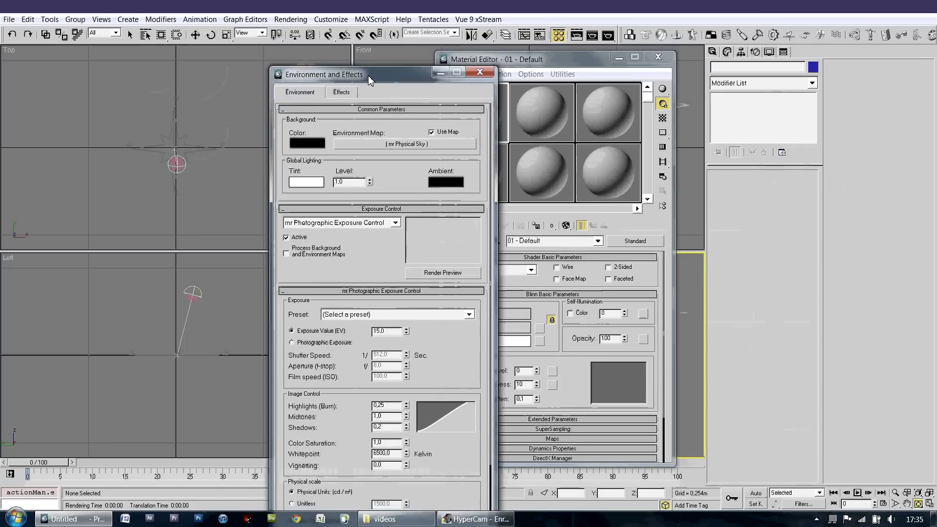
left_click_drag(274, 127, 345, 125)
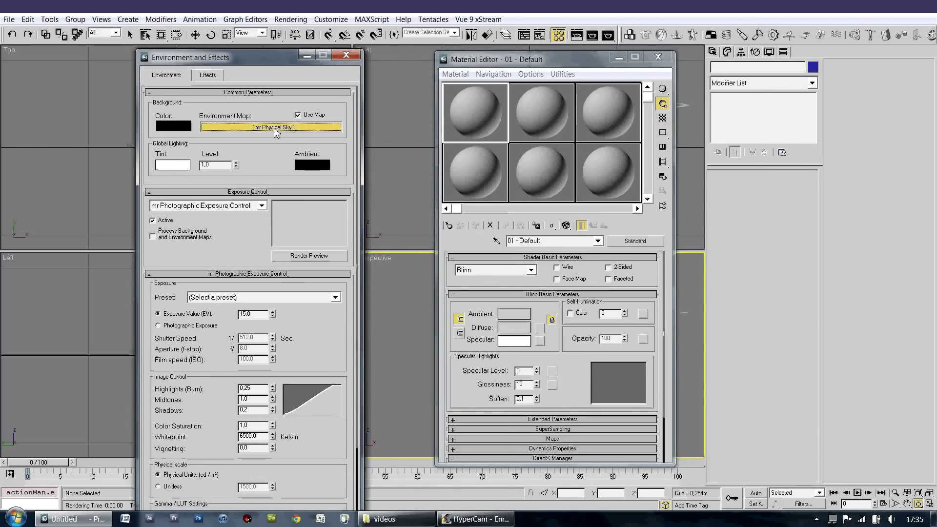
left_click_drag(454, 115, 459, 113)
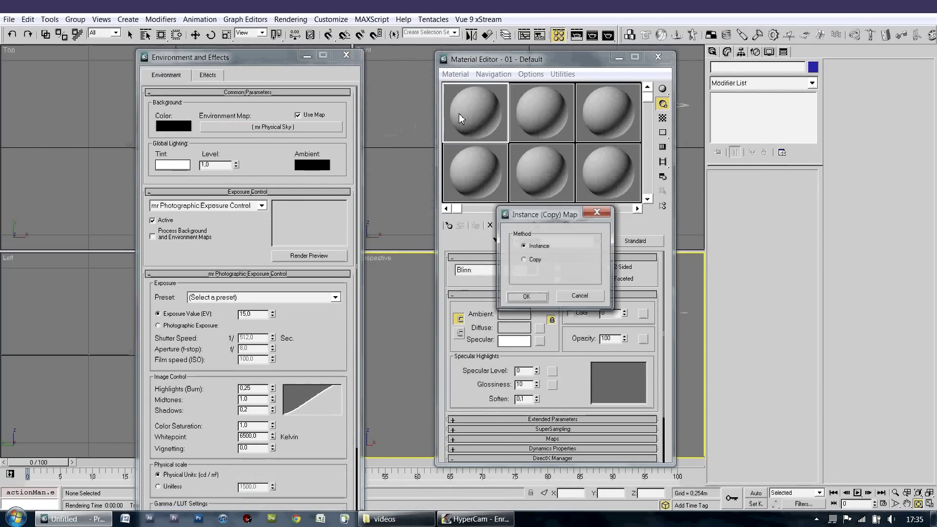
left_click(528, 297)
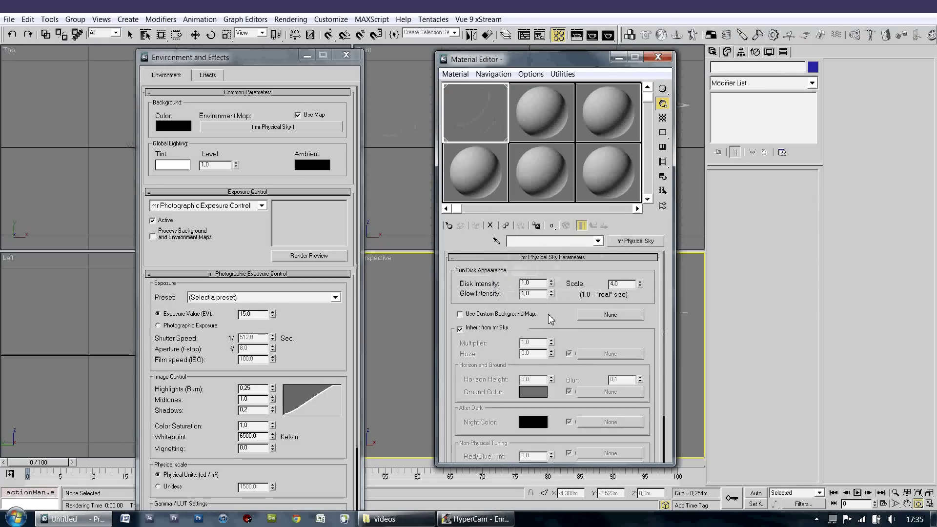
mouse_move(552, 306)
left_mouse_down()
mouse_move(564, 257)
mouse_move(561, 326)
left_mouse_up()
left_click(490, 278)
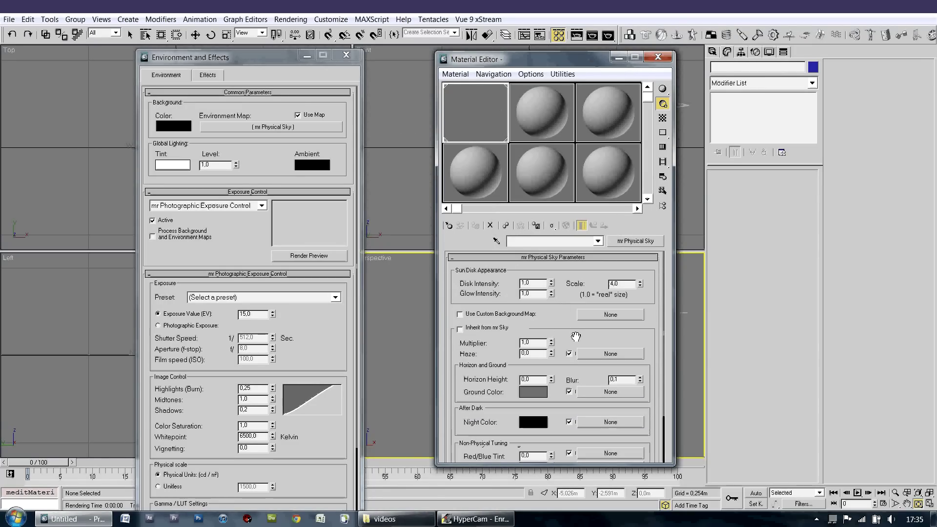
Give the Haze slot a Bitmap, browse to the Maps folder and preview sky map 1.bmp.
left_click(603, 353)
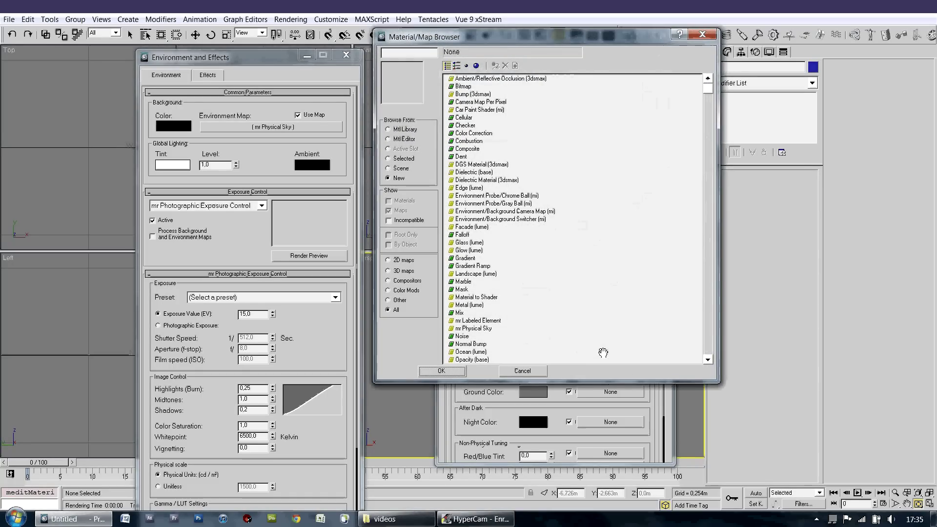
double_click(464, 85)
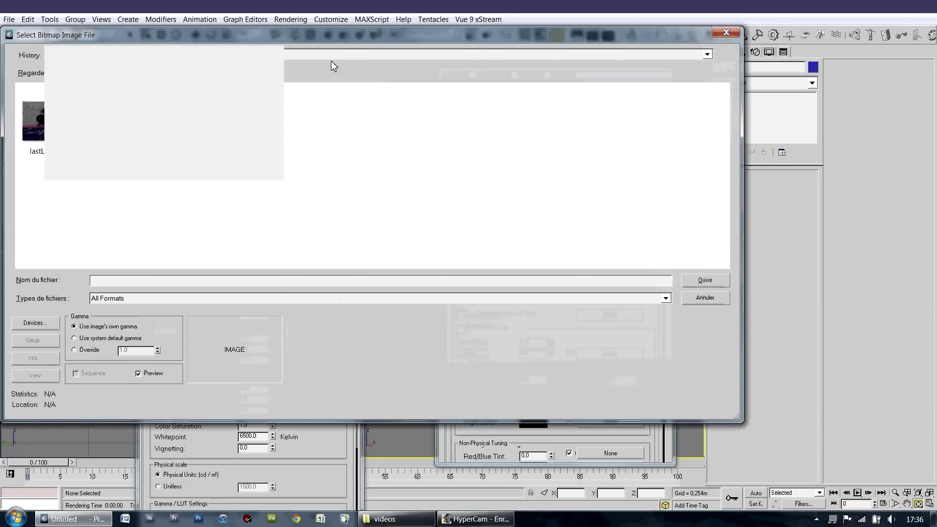
left_click(324, 54)
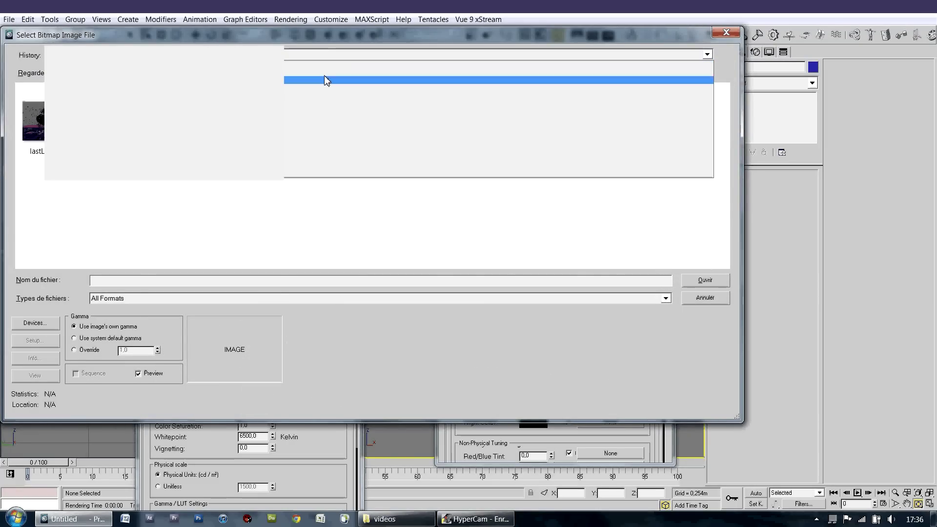
left_click(327, 109)
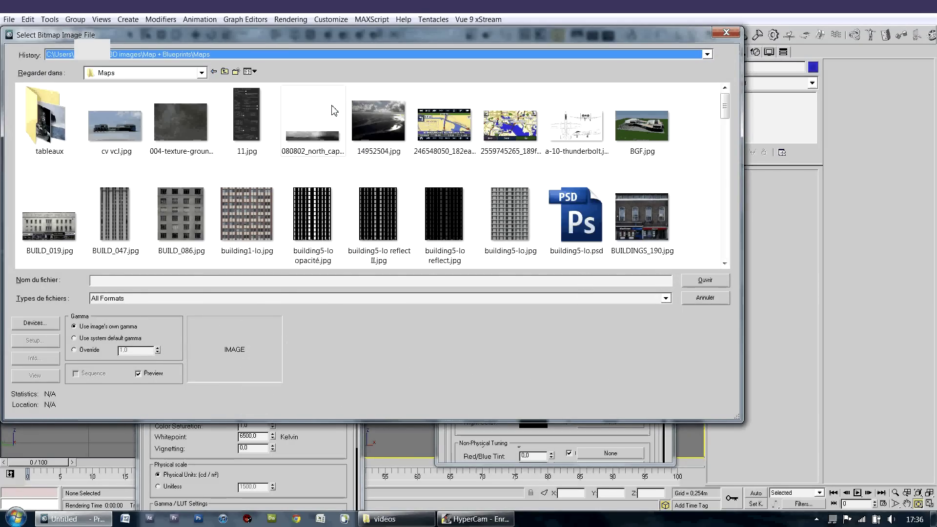
left_click_drag(724, 114, 725, 193)
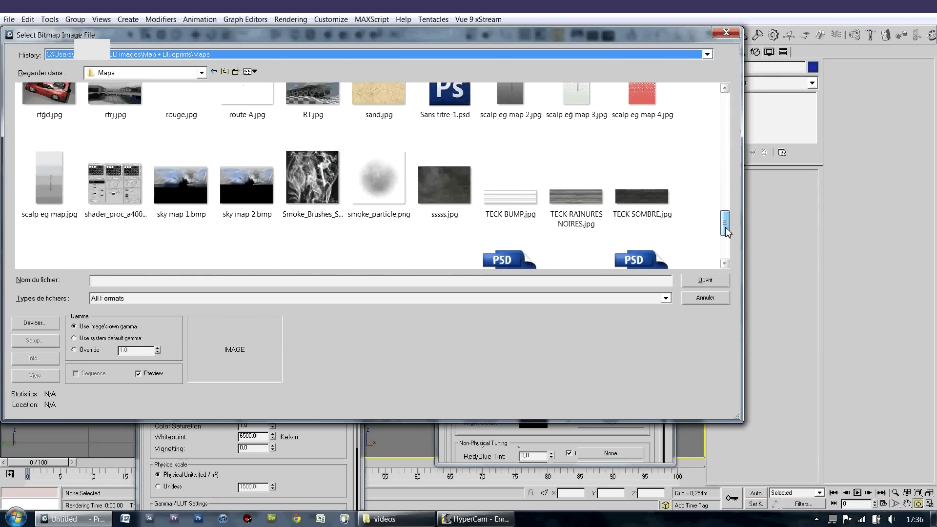
left_click_drag(726, 192, 725, 237)
left_click(183, 173)
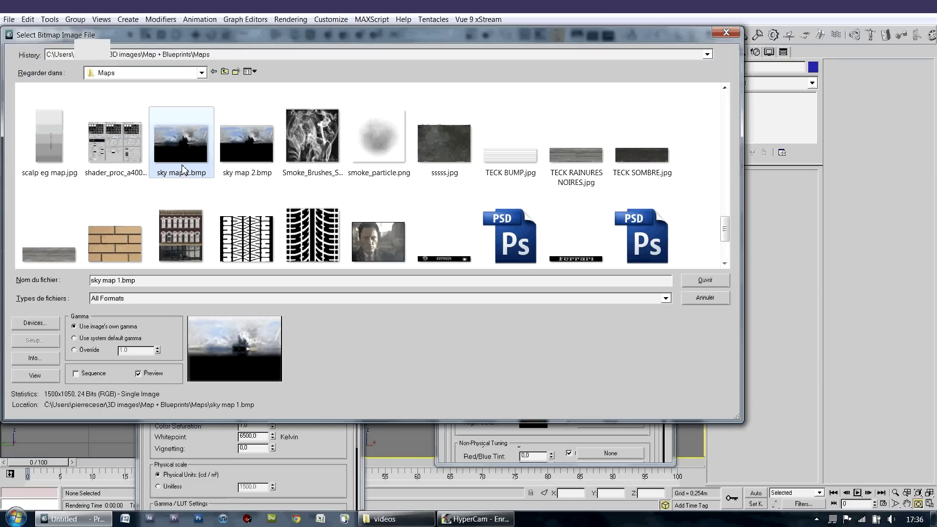
right_click(185, 178)
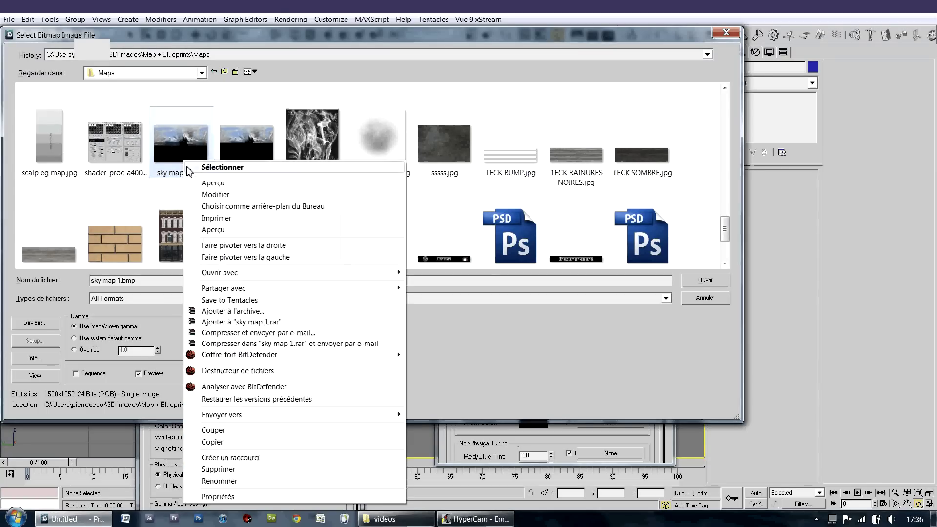
left_click(198, 183)
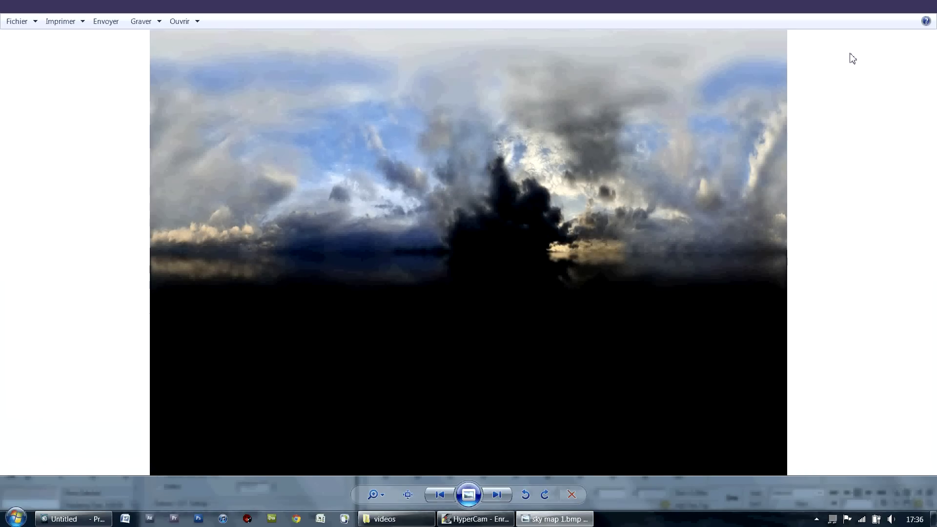
Close the Windows Photo Viewer preview of sky map 1.bmp.
left_click(925, 13)
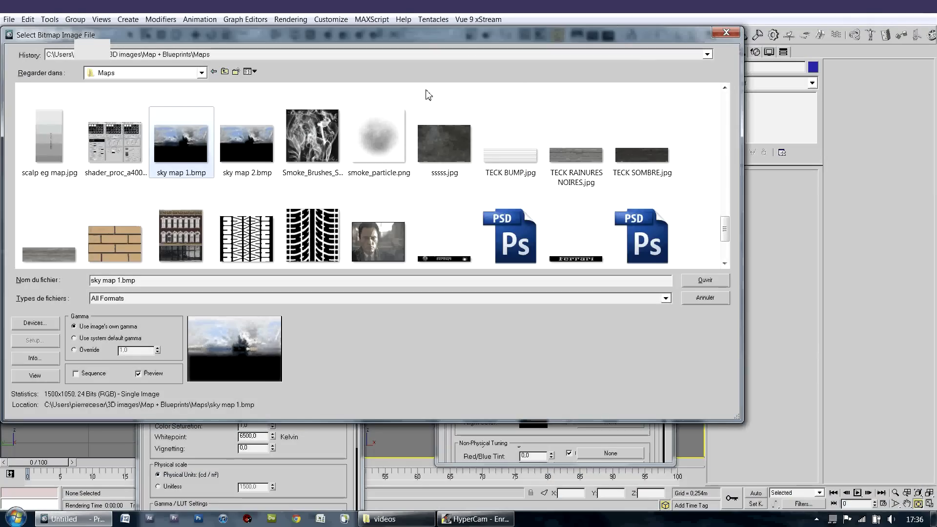
Load sky map 1.bmp as the Haze map with Output Amount 3.
left_click(686, 281)
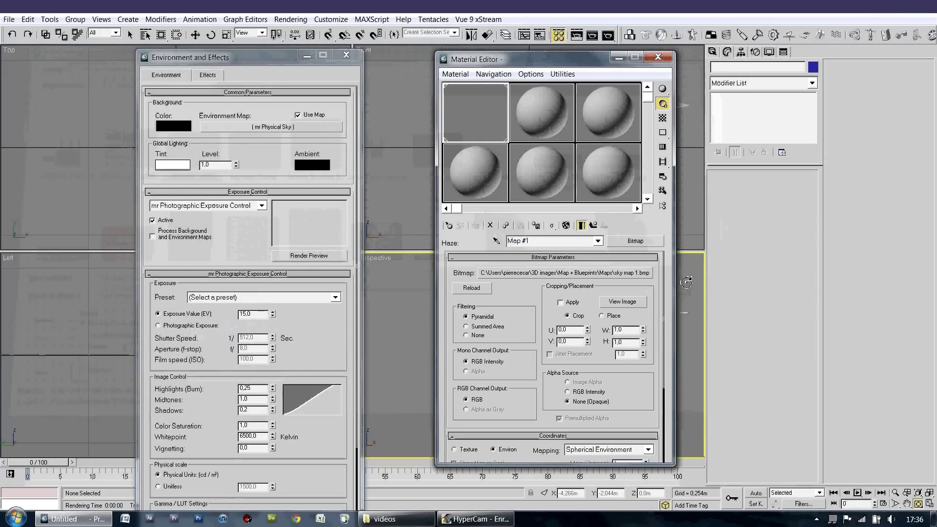
scroll(655, 289, "down", 1)
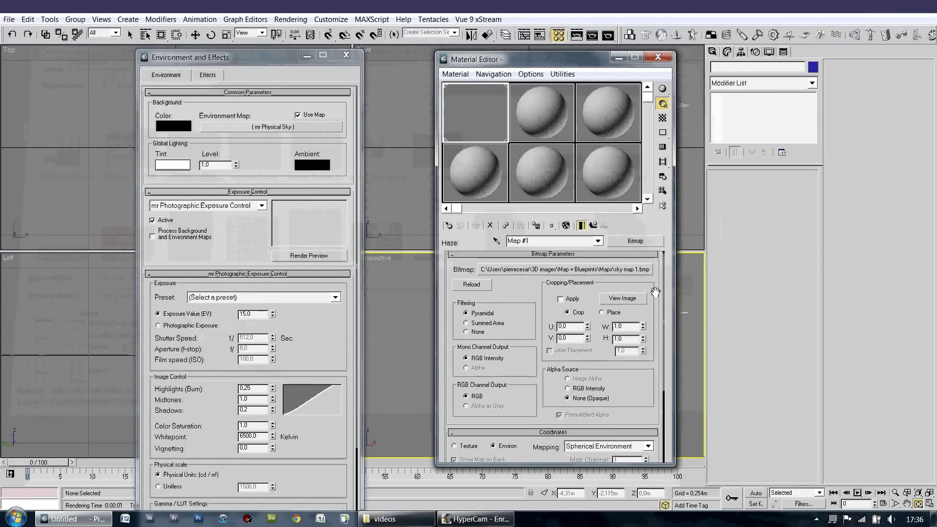
left_click(633, 257)
left_click(617, 296)
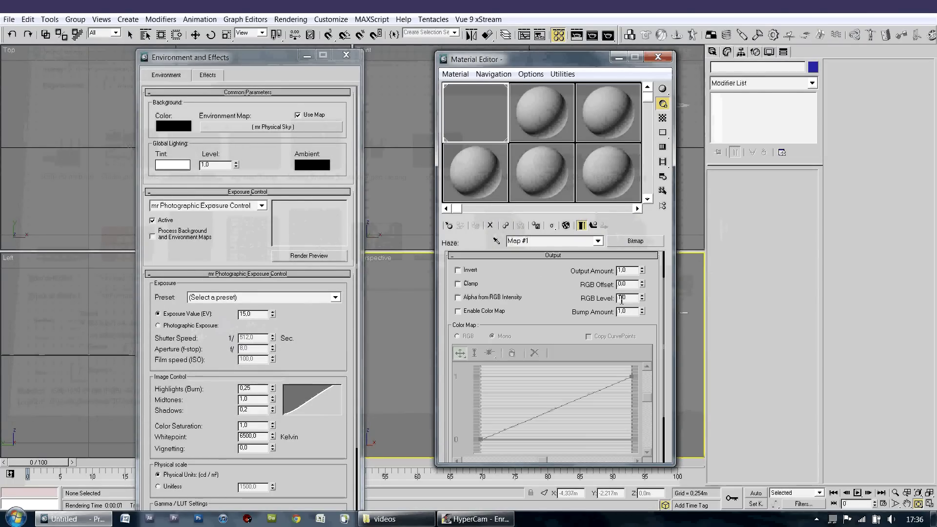
type("3")
left_click(592, 225)
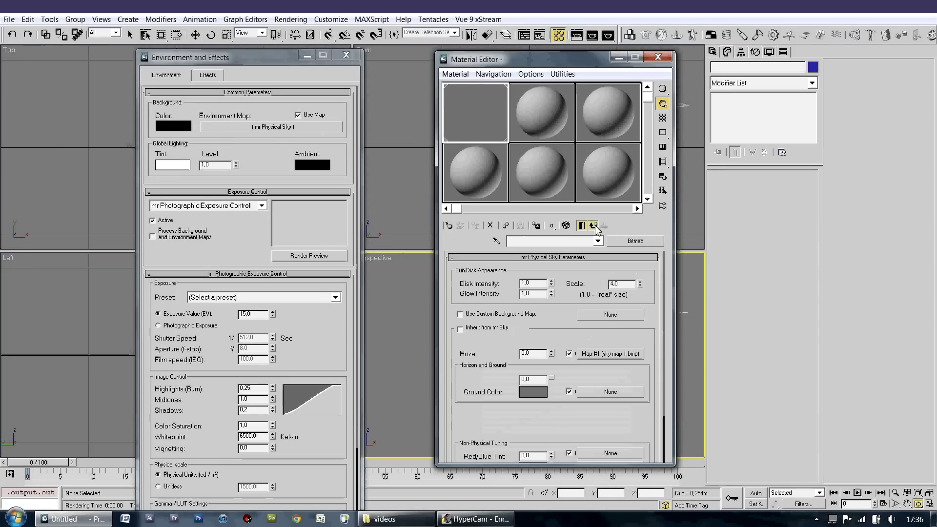
Move the Material Editor aside and render a test frame of the cloudy sky.
right_click(684, 270)
left_click_drag(592, 60, 786, 75)
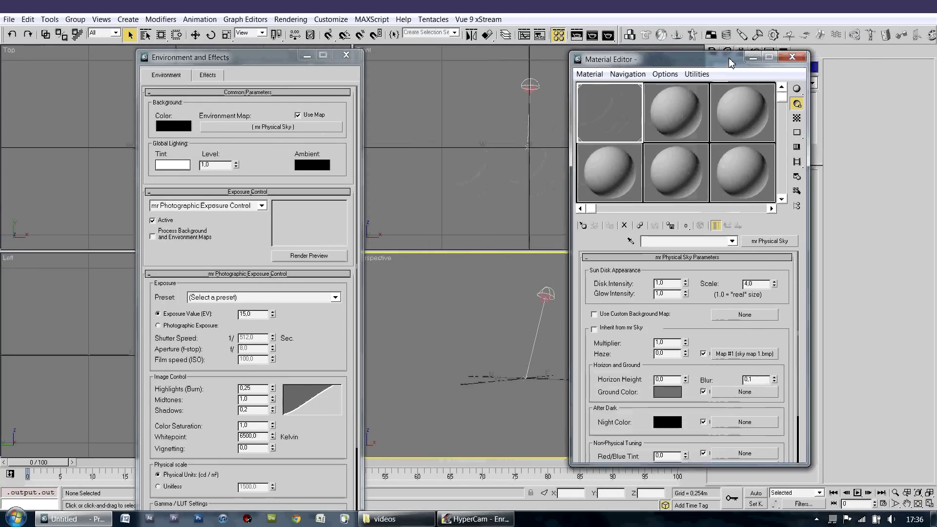
left_click(607, 36)
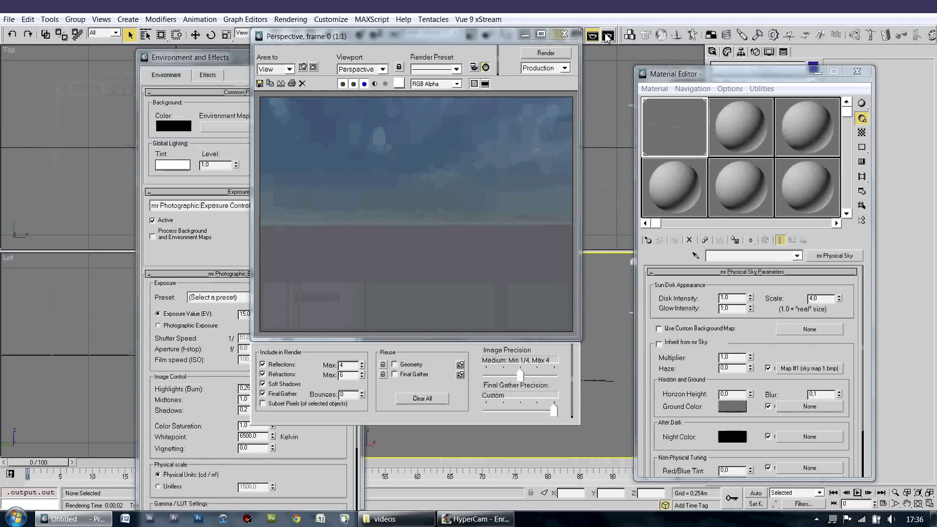
Close the rendered frame, Environment and Effects, and Material Editor windows.
left_click(566, 35)
left_click(343, 57)
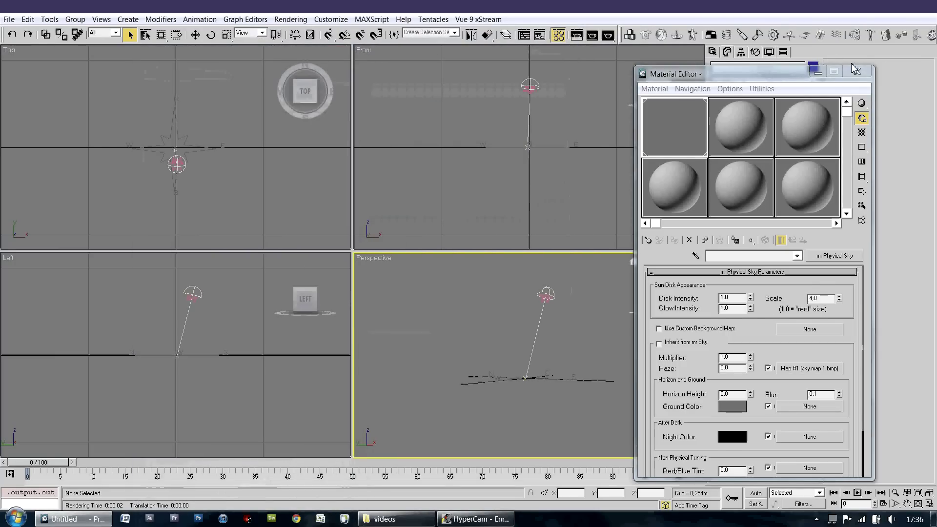
left_click(854, 70)
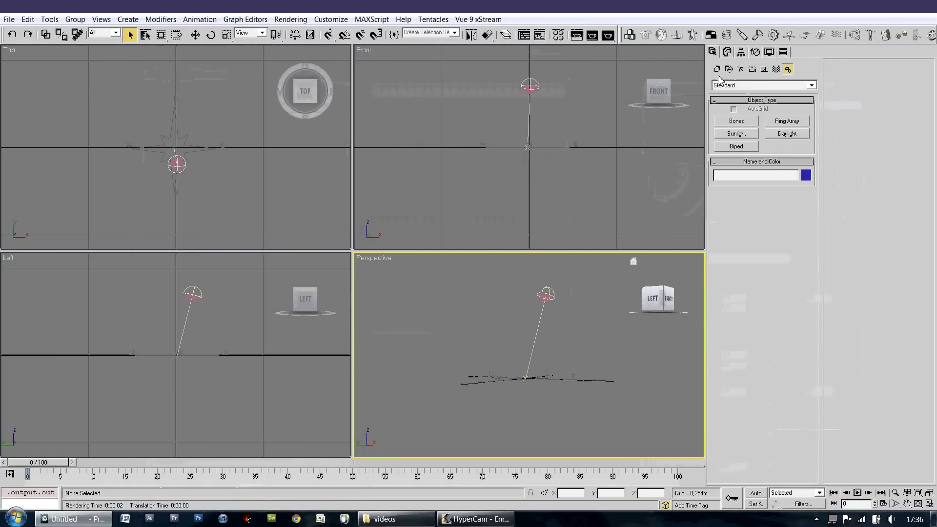
left_click(717, 70)
Draw Plane01 in the Top view with Box01 standing on it.
left_click(787, 171)
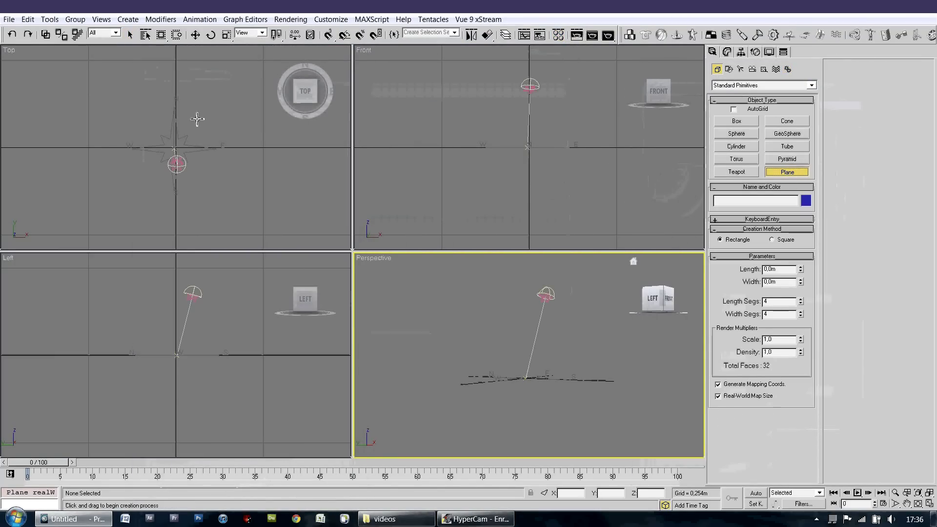
left_click_drag(76, 94, 249, 244)
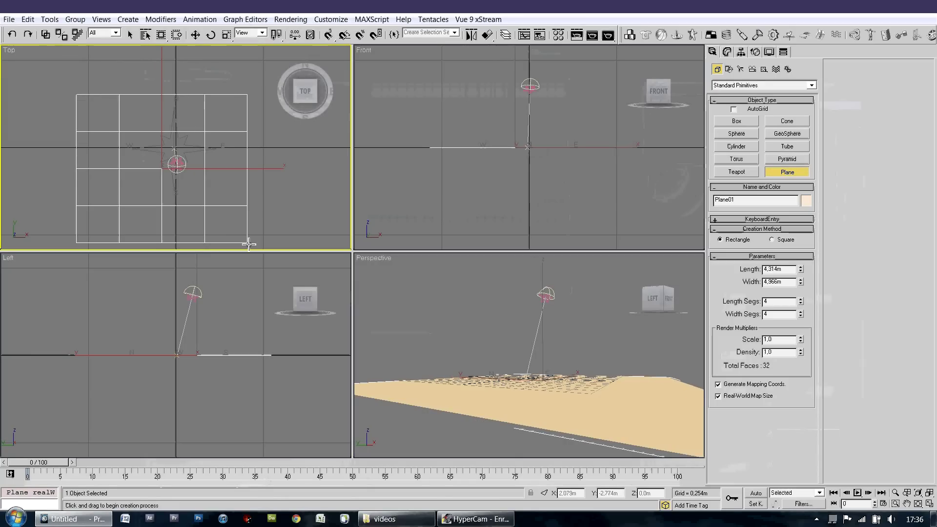
left_click(736, 122)
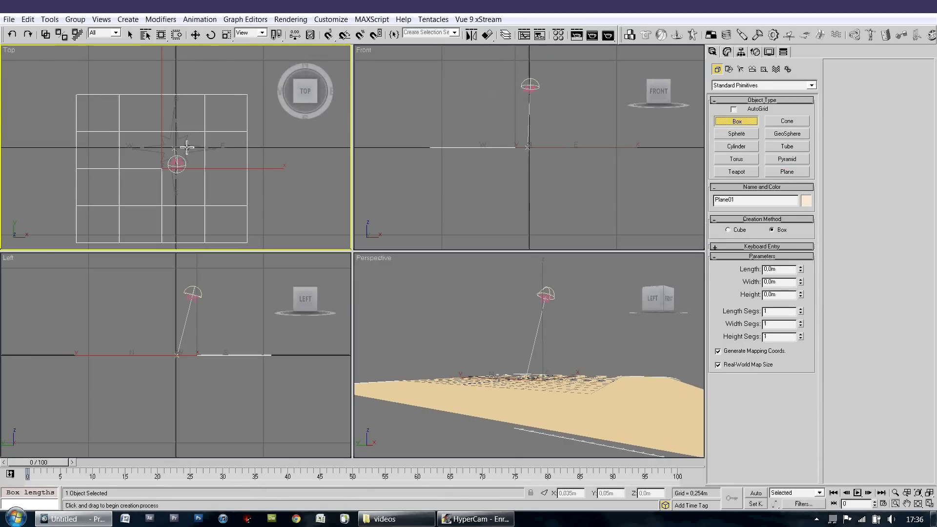
left_click_drag(134, 154, 165, 180)
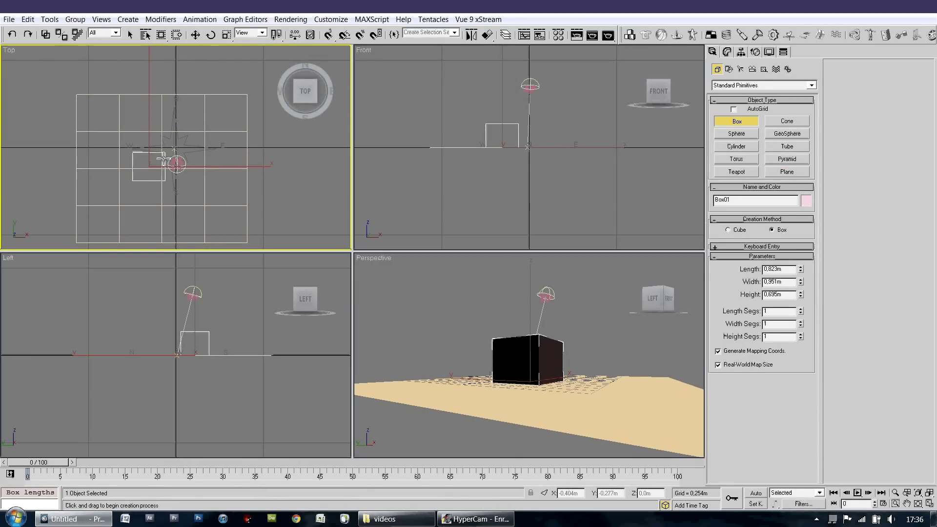
Zoom extents in the Perspective view and render the box on the plane.
left_click(476, 256)
key("z")
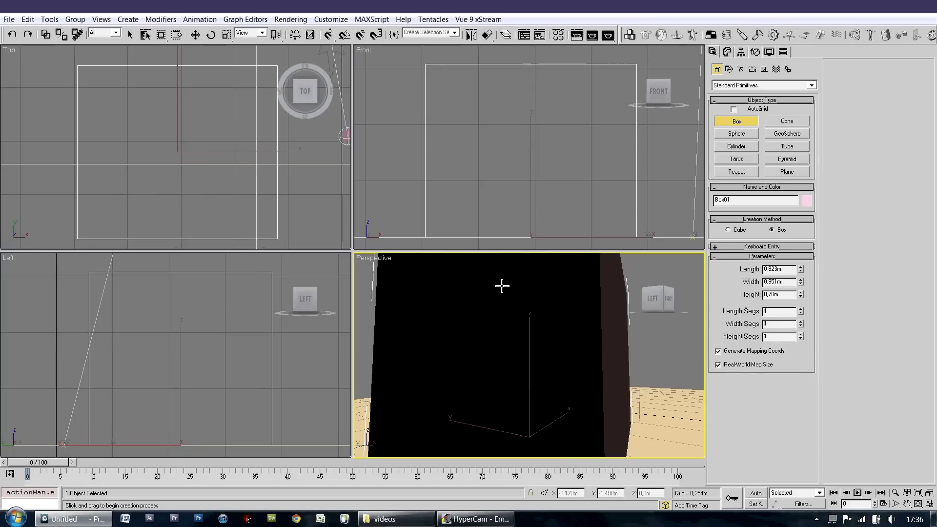
scroll(547, 312, "down", 5)
scroll(537, 341, "down", 2)
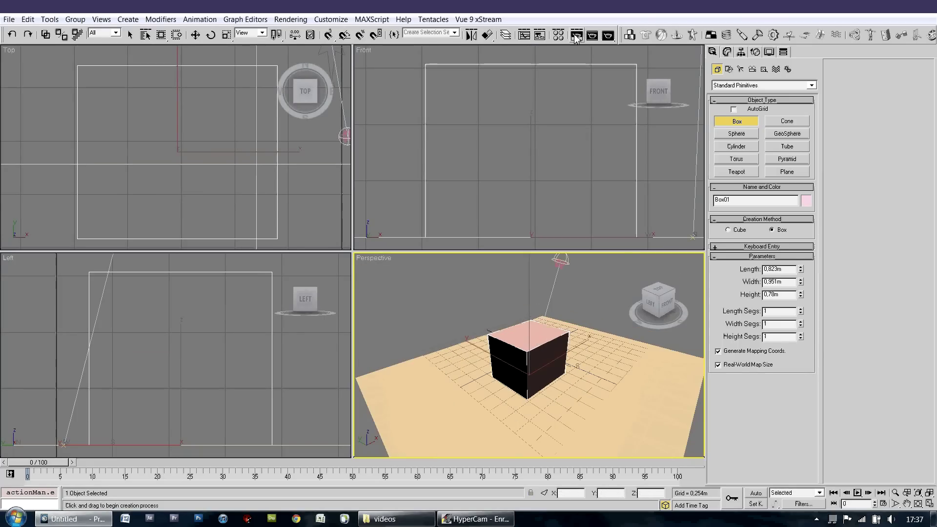
left_click(607, 36)
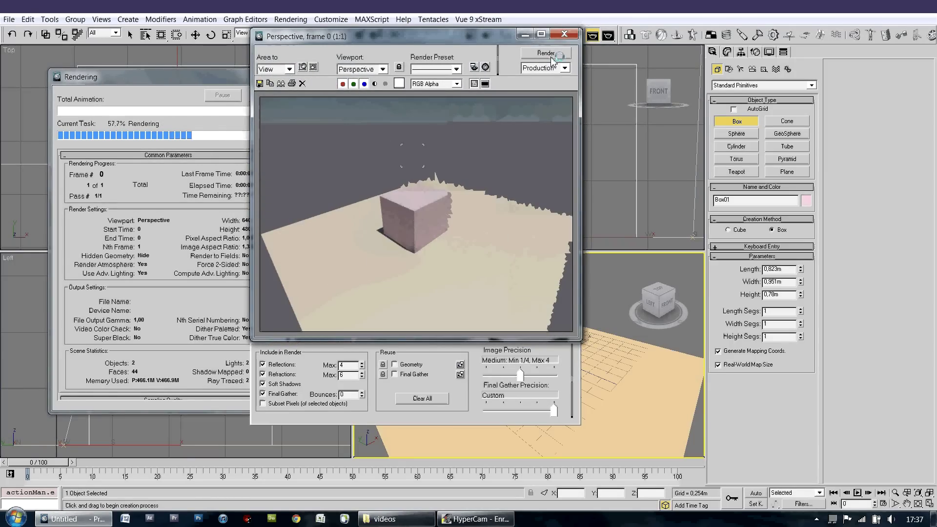
Render the box against the cloudy sky from a lower, closer Perspective angle, then zoom out.
left_click(564, 34)
mouse_move(491, 354)
middle_mouse_down("alt")
mouse_move(540, 297)
mouse_move(539, 316)
mouse_move(575, 318)
mouse_move(610, 315)
mouse_move(627, 293)
middle_mouse_up("alt")
left_click(604, 38)
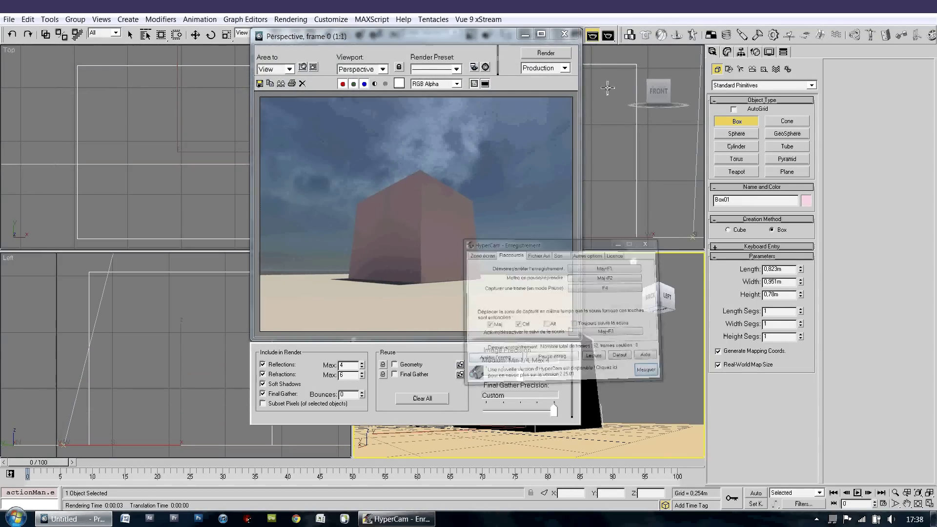
left_click(564, 33)
scroll(590, 334, "down", 2)
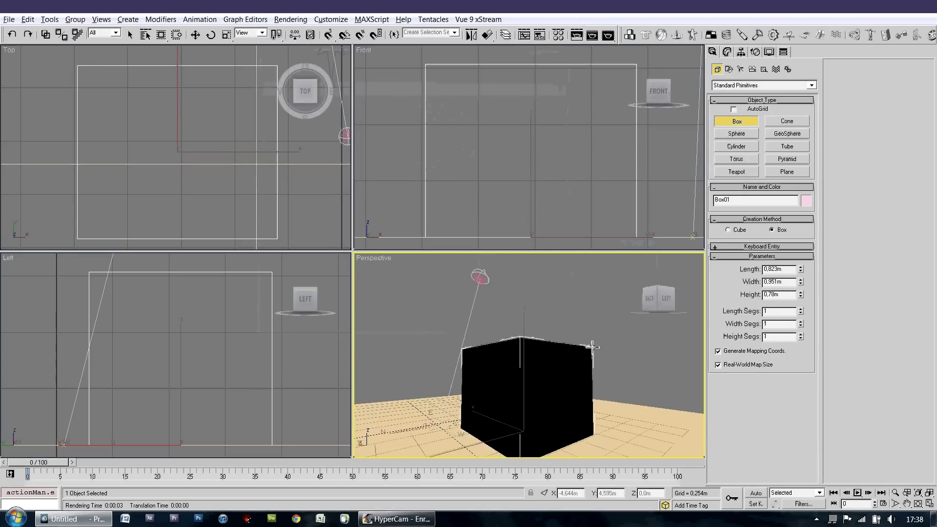
scroll(590, 361, "down", 2)
scroll(603, 349, "down", 2)
Delete the test box and select the ground plane Plane01.
key("Delete")
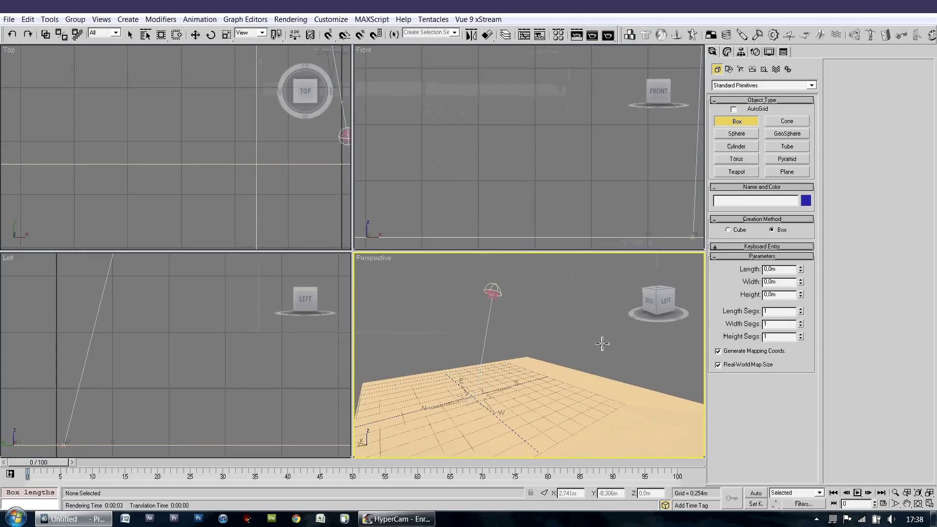
left_click(195, 34)
left_click(553, 416)
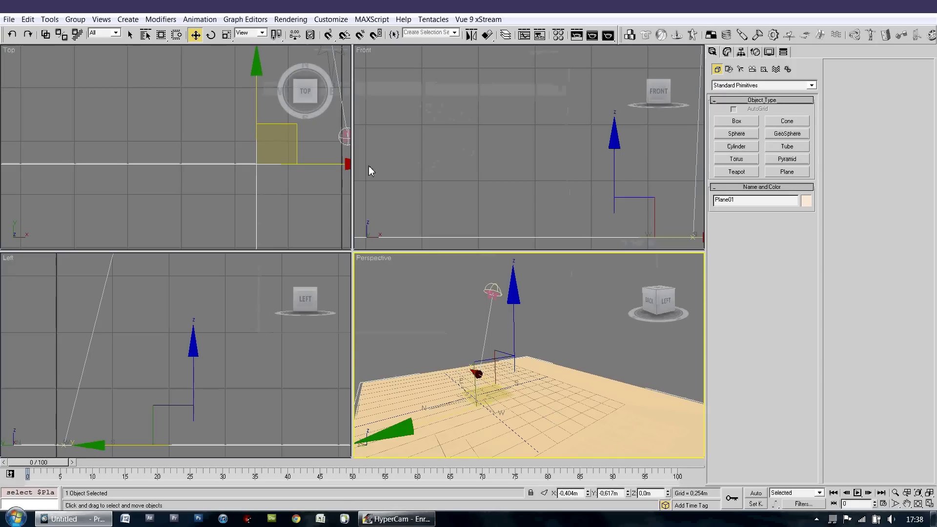
Scale Plane01 uniformly to about 2907% and orbit the Perspective view toward the horizon.
left_click(226, 35)
key("z")
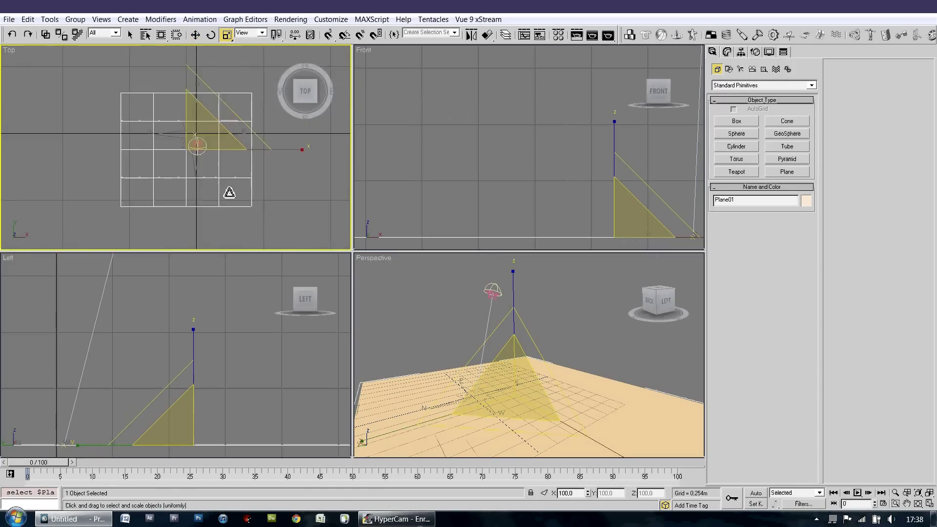
mouse_move(179, 147)
left_mouse_down()
mouse_move(195, 198)
mouse_move(15, 285)
left_mouse_up()
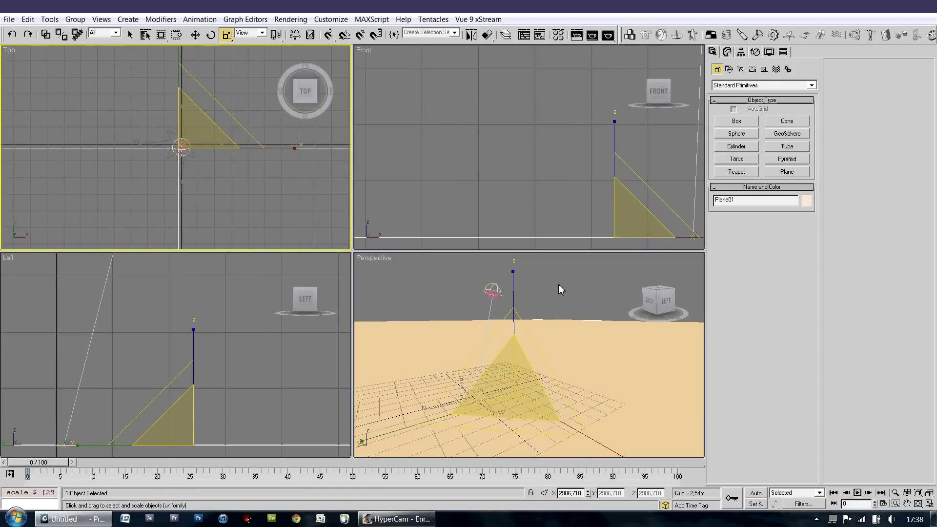
middle_click_drag(559, 285, 610, 343, "alt")
key("m")
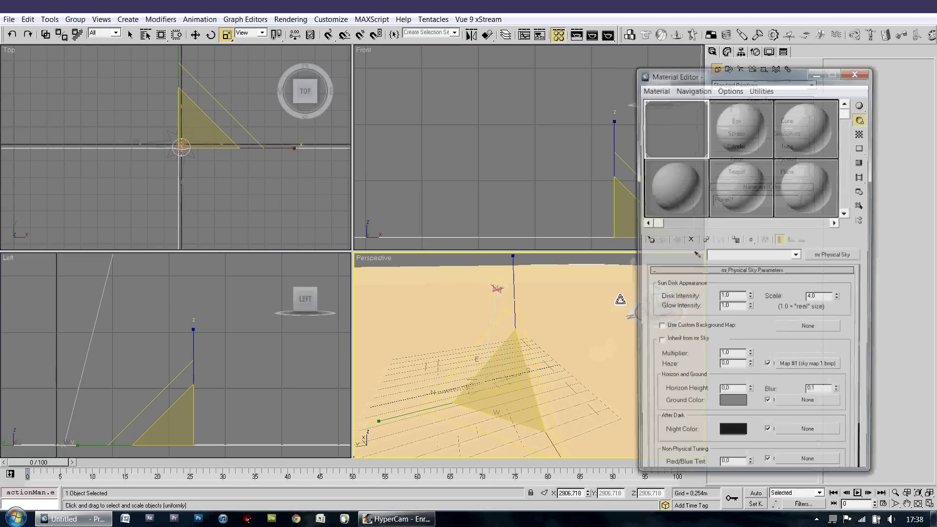
Turn 02 - Default into a Sea/Ocean, Tropical ProMaterials: Water and assign it to Plane01.
left_click(810, 256)
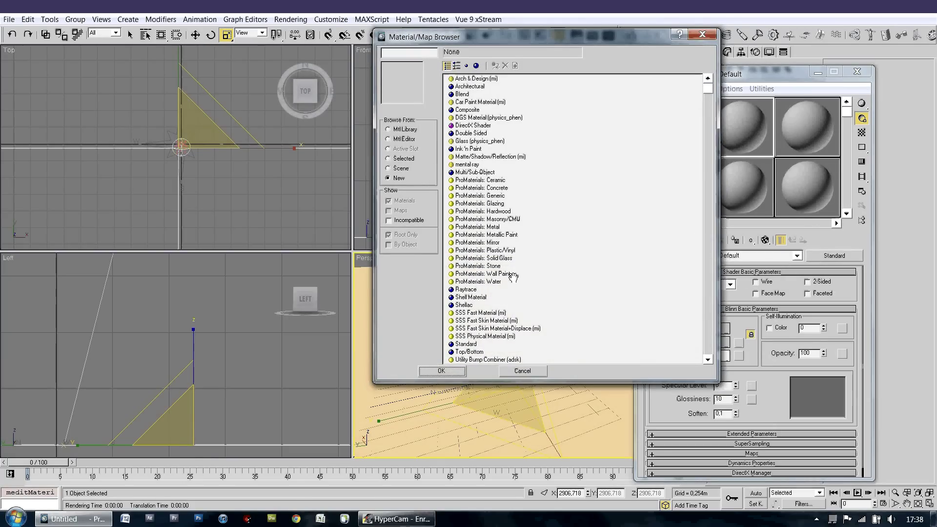
left_click(490, 282)
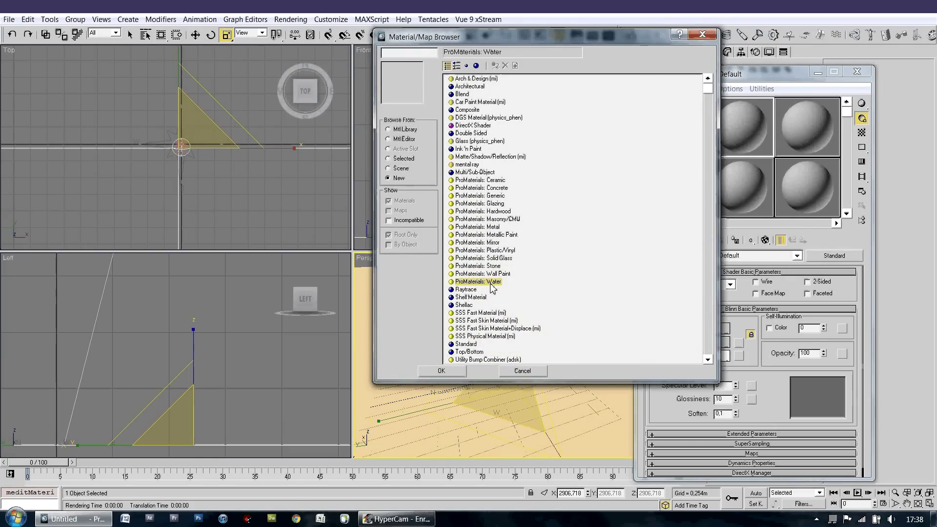
left_click(442, 371)
left_click(828, 289)
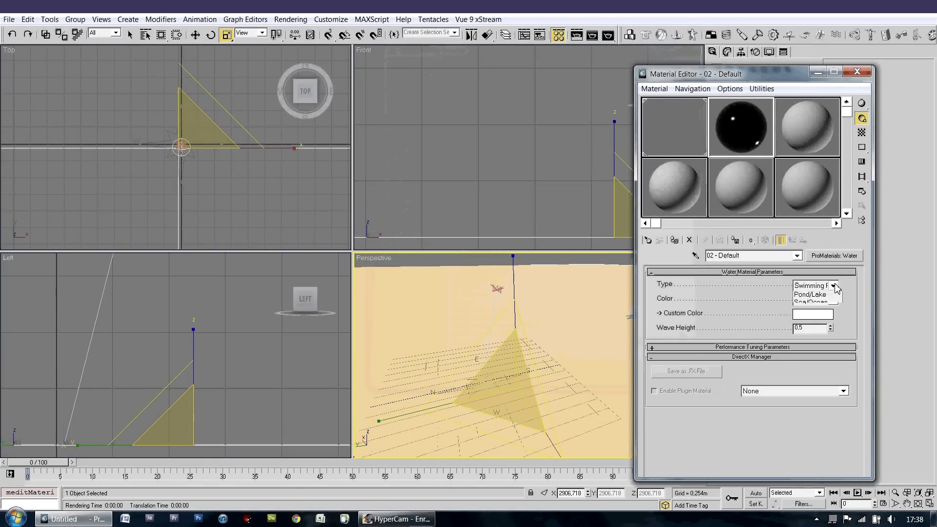
left_click(829, 328)
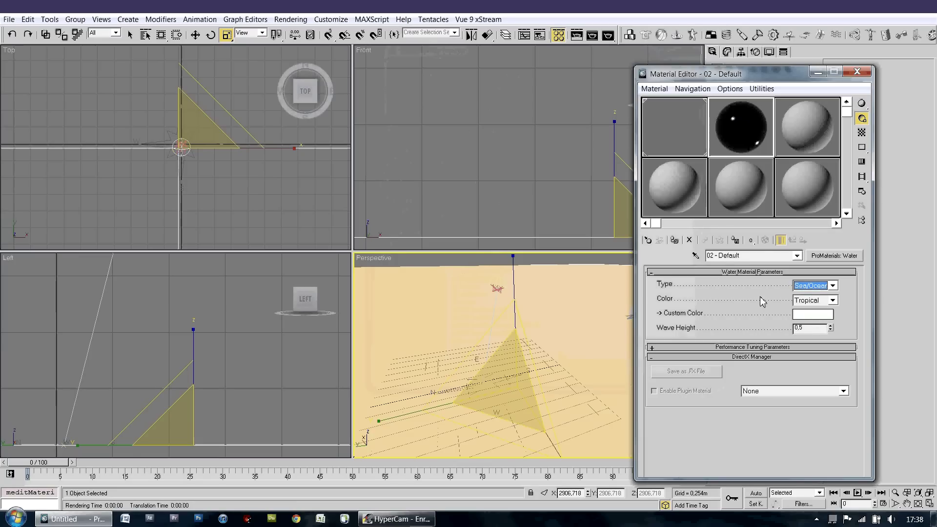
left_click(675, 240)
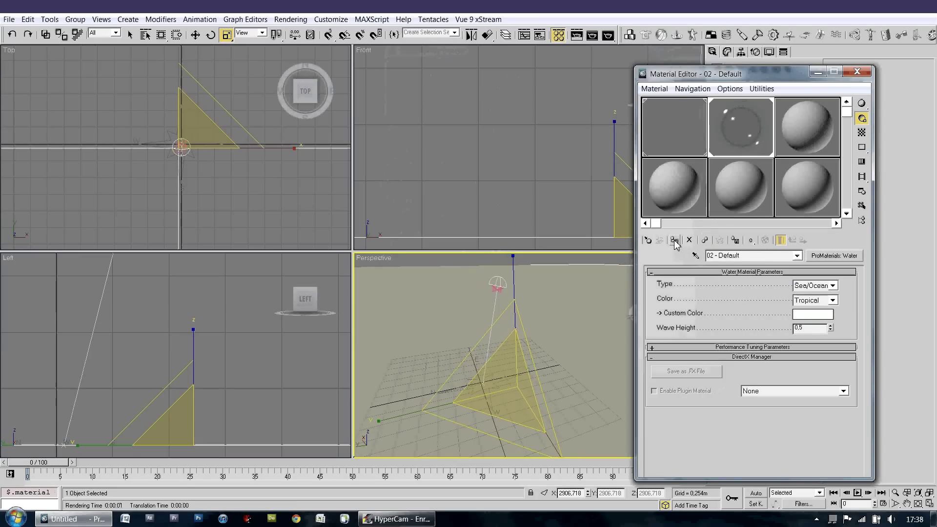
left_click(857, 71)
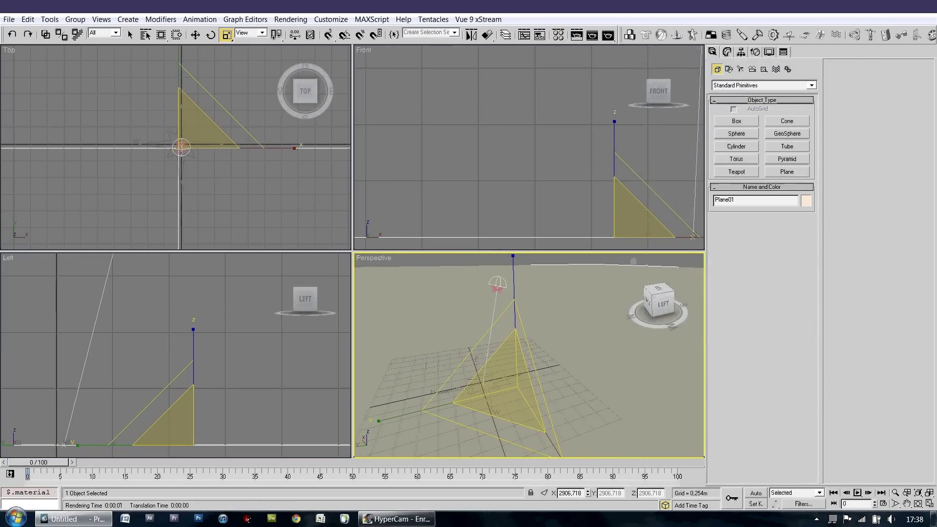
Select Daylight01 and move it slightly lower in the Top view.
left_click(195, 35)
left_click(224, 119)
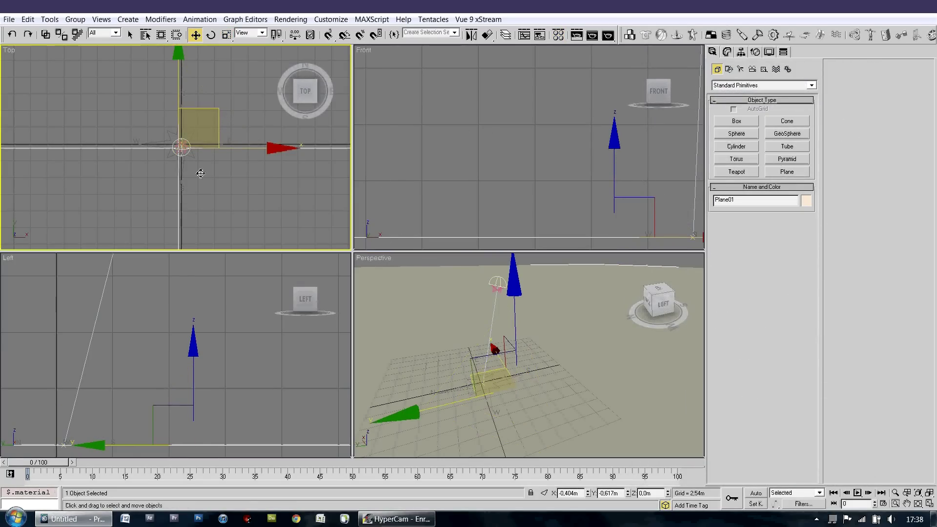
left_click(176, 154)
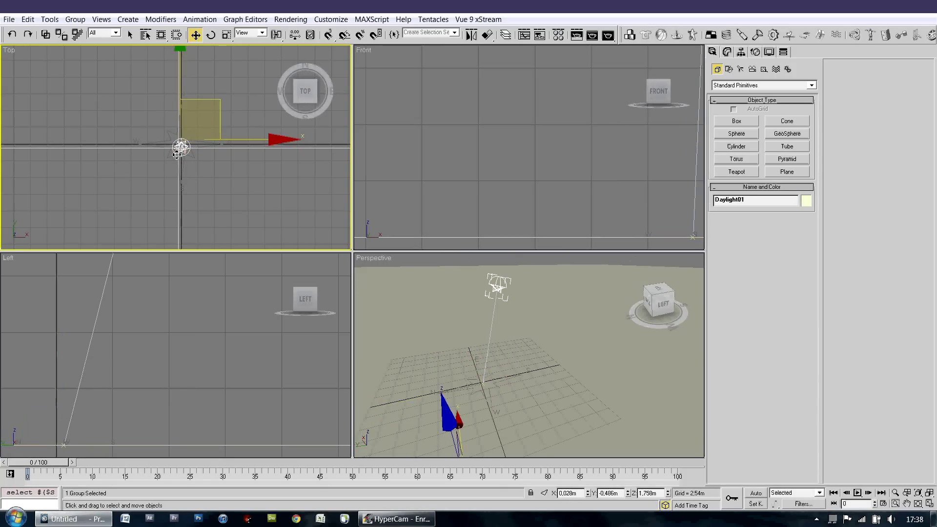
left_click(497, 286)
mouse_move(497, 286)
left_mouse_down()
mouse_move(483, 292)
mouse_move(494, 297)
left_mouse_up()
Lower the mr Sky haze visibility distance to 1500 m and render a test image.
left_click(727, 52)
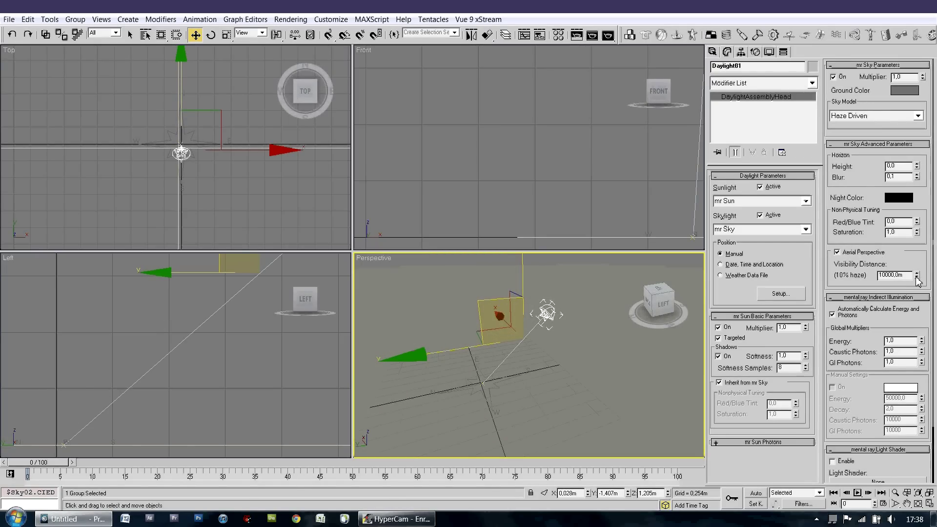
left_click_drag(917, 276, 928, 318)
mouse_move(542, 319)
middle_mouse_down("alt")
mouse_move(583, 318)
mouse_move(612, 300)
middle_mouse_up("alt")
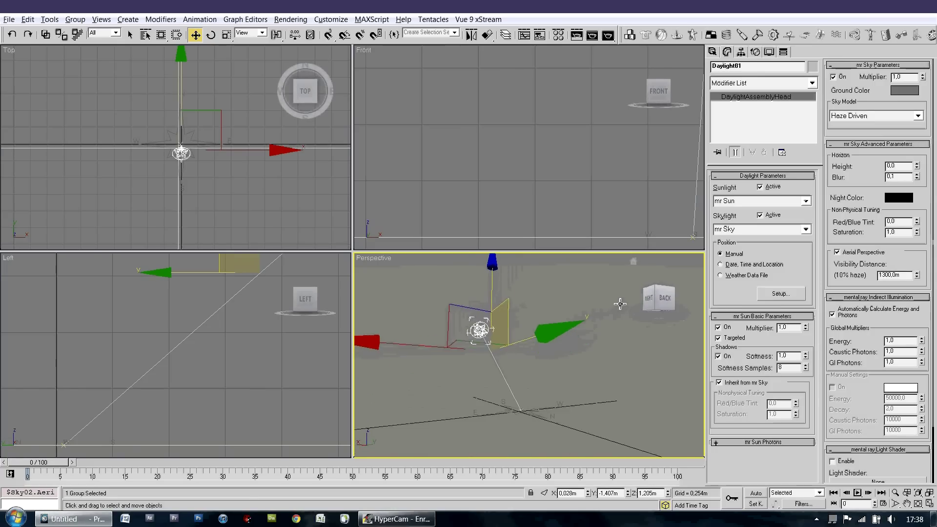
left_click(608, 35)
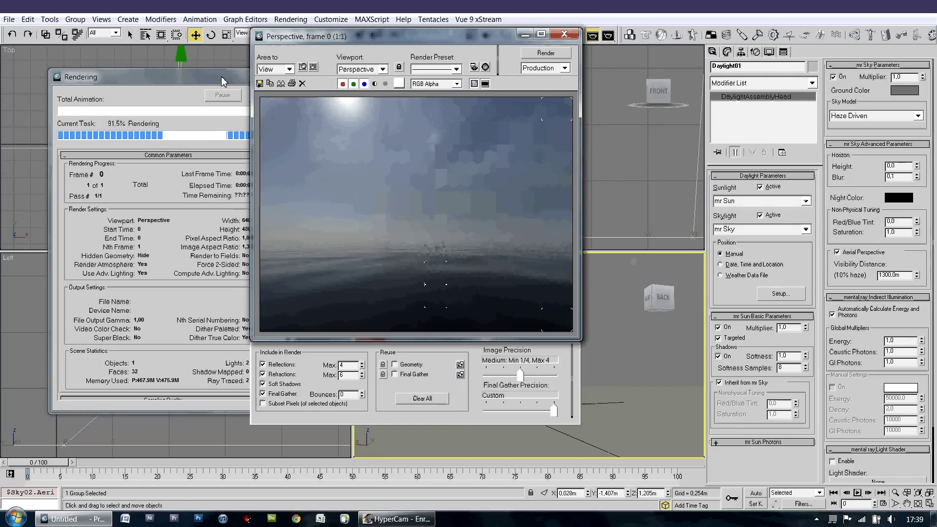
Lower the sun along Z and re-render to check it sits just above the sea.
left_click(563, 37)
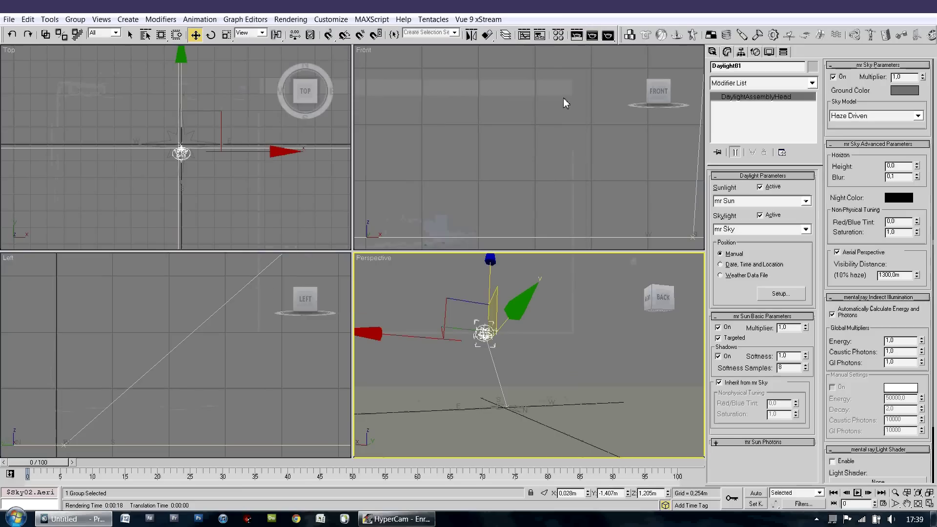
left_click_drag(488, 266, 490, 313)
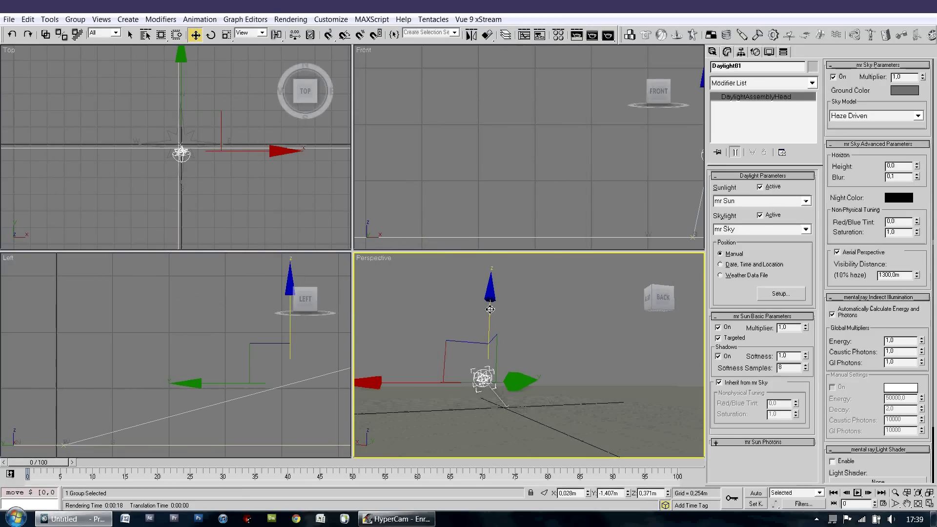
left_click(608, 37)
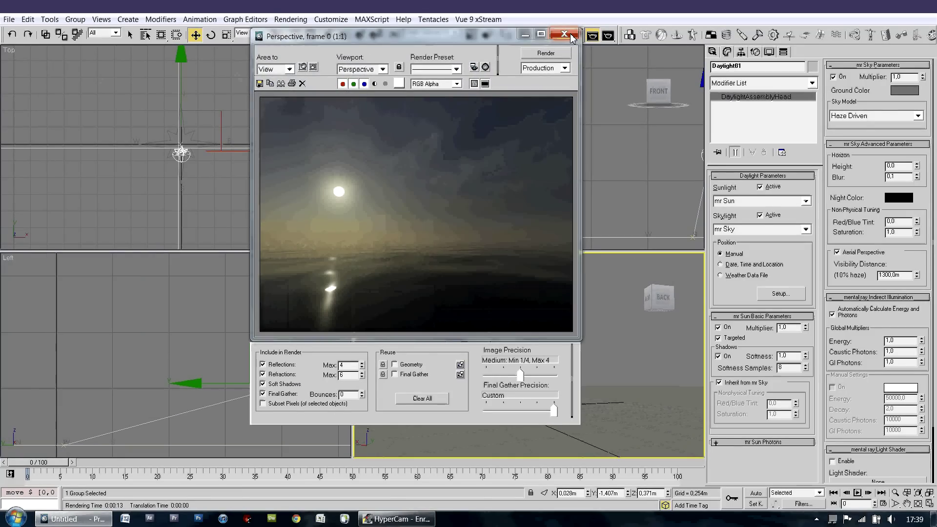
left_click(565, 34)
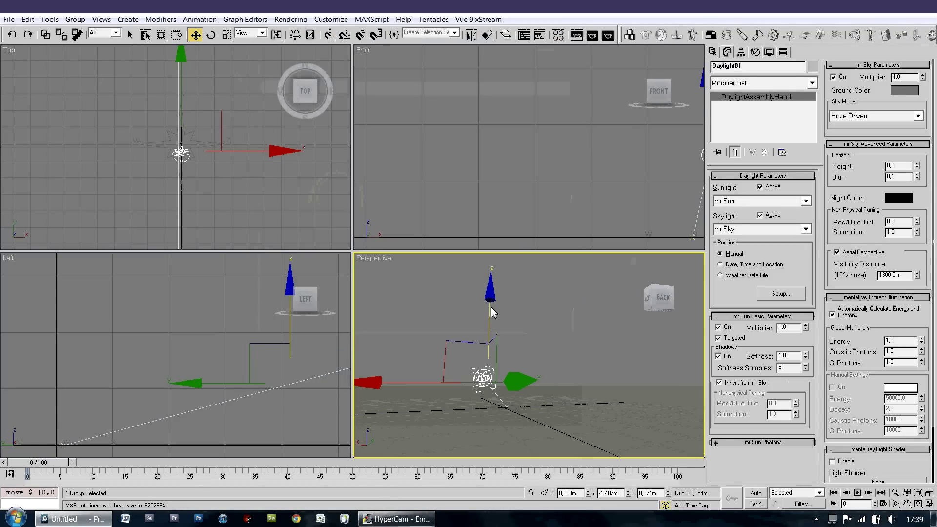
Drop the daylight system a little further, orbit the Perspective view, and select Plane01.
left_click_drag(492, 311, 491, 320)
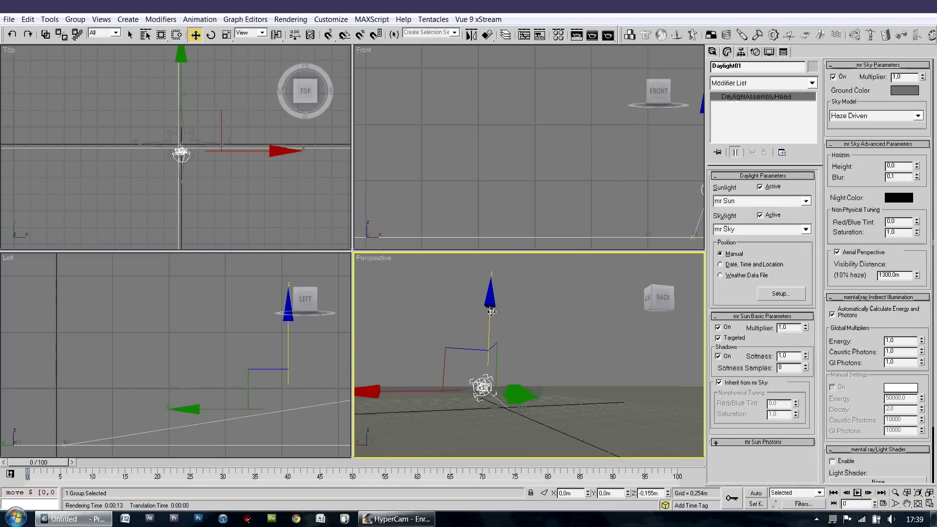
left_click(917, 504)
left_click_drag(577, 373, 560, 382)
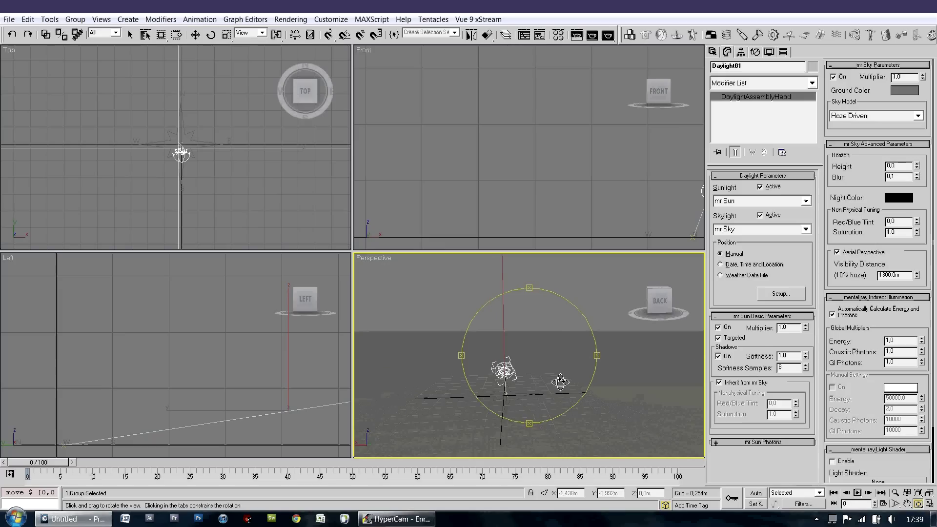
left_click_drag(537, 350, 537, 354)
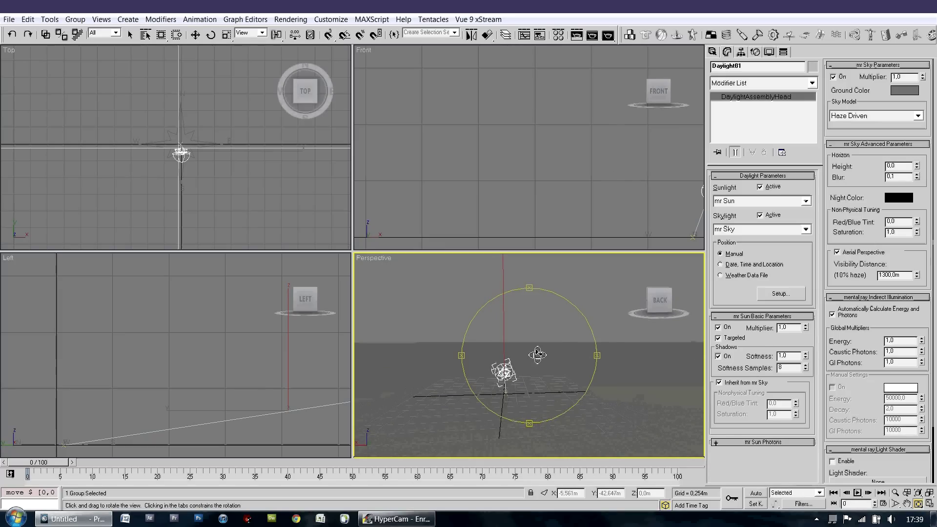
key("r")
left_click(442, 372)
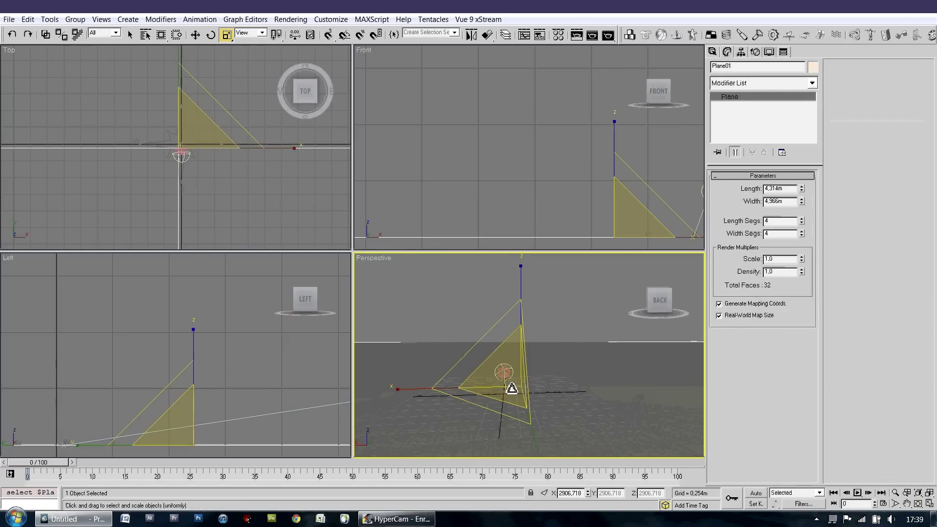
Scale the water plane to about 12580%, render the sunset, then close it and deselect.
left_click_drag(512, 388, 532, 174)
left_click(606, 37)
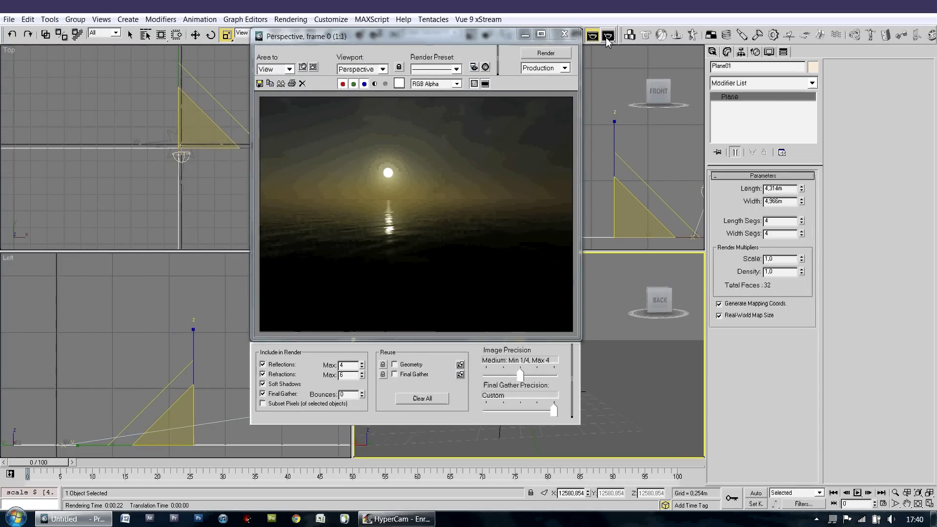
left_click(565, 37)
left_click(565, 335)
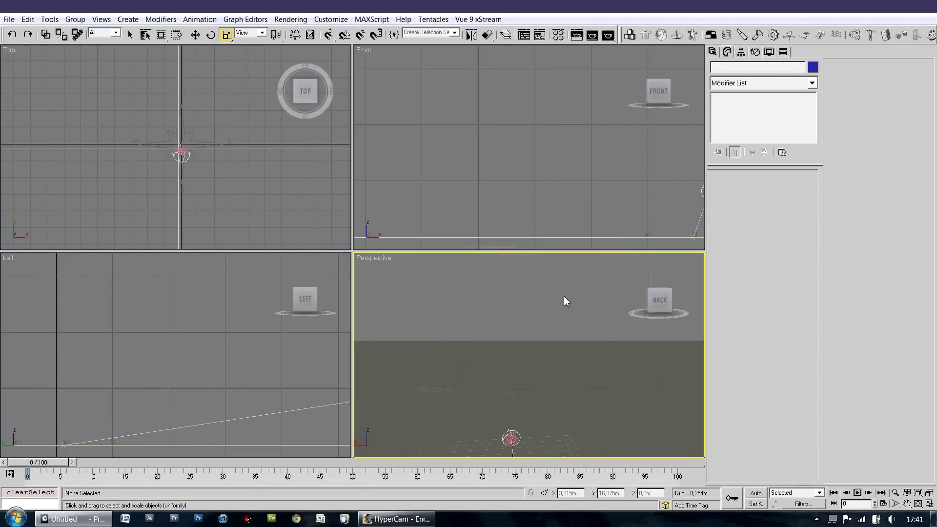
Check the mr Physical Sky environment and exposure settings, cancel a trial render, and open its map parameters.
key("8")
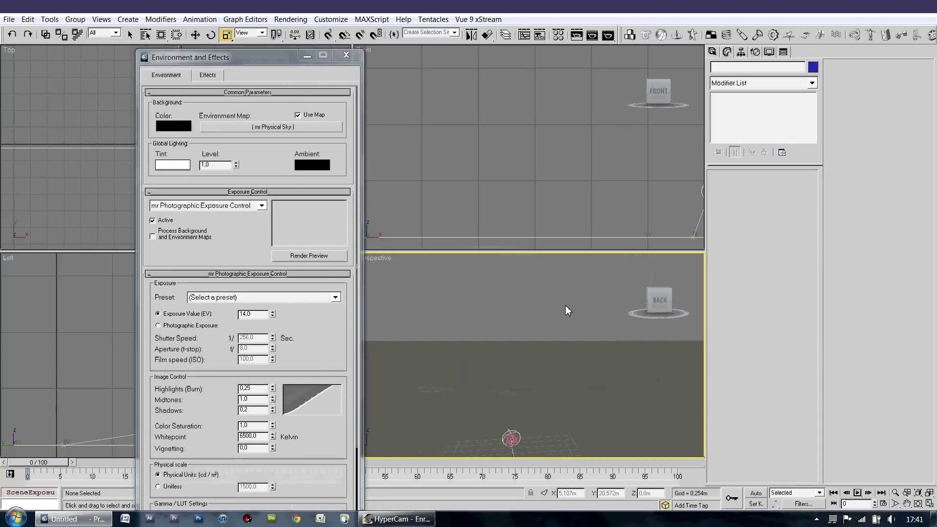
left_click(607, 39)
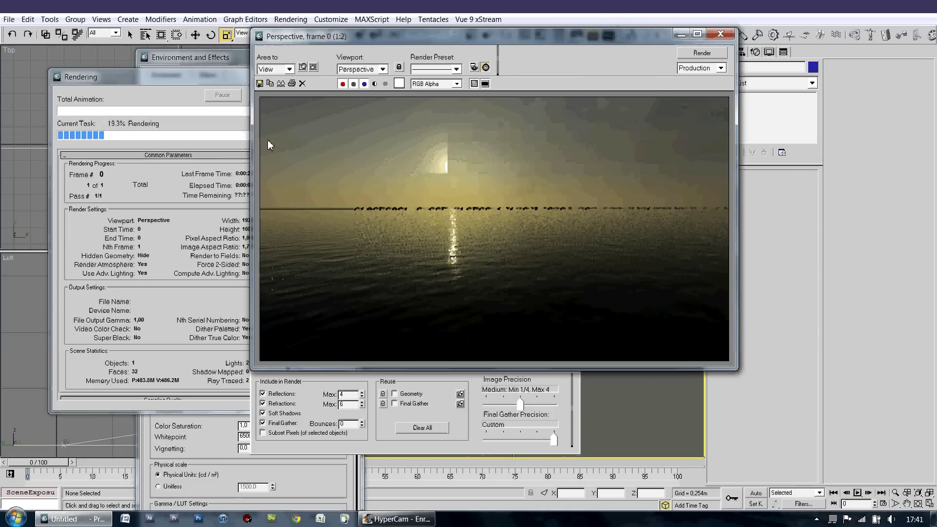
left_click(720, 34)
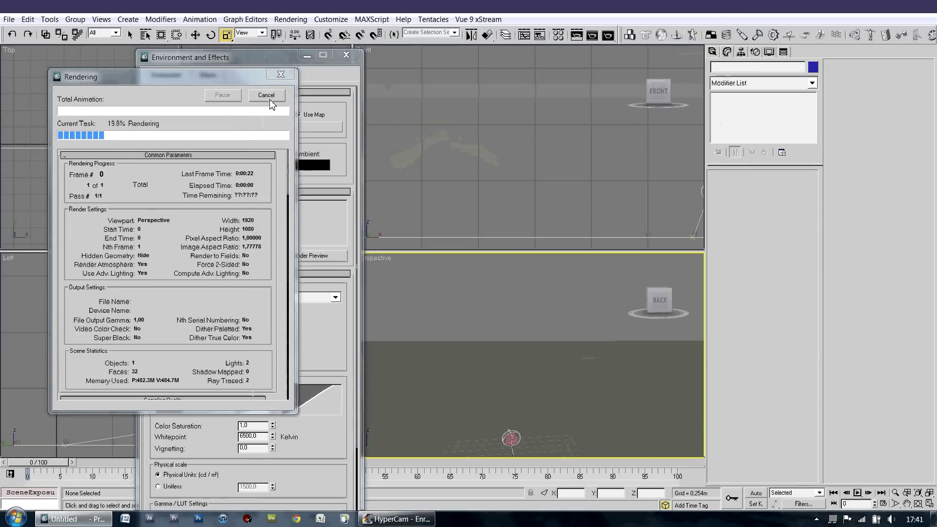
left_click(268, 98)
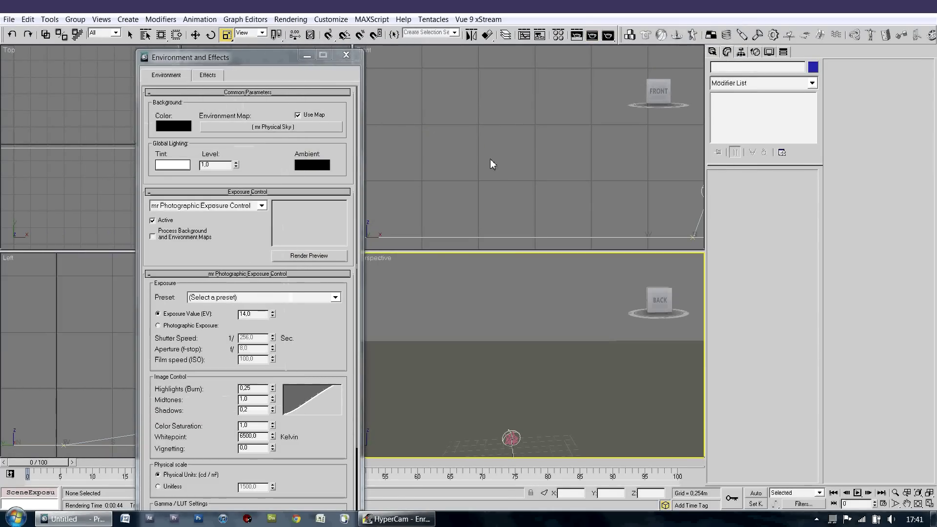
key("m")
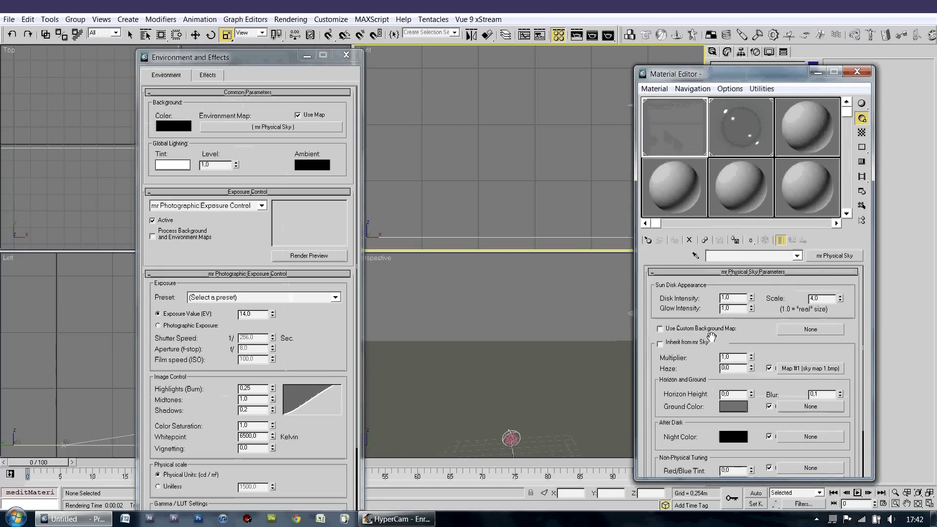
Set the mr Physical Sky Horizon Height to -0.1 and render the final ocean sunset.
left_click(751, 392)
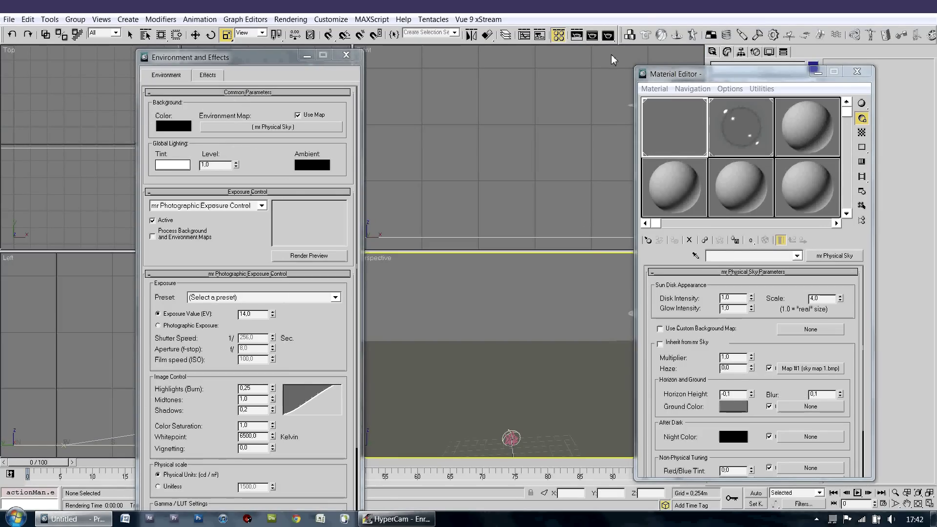
left_click(609, 35)
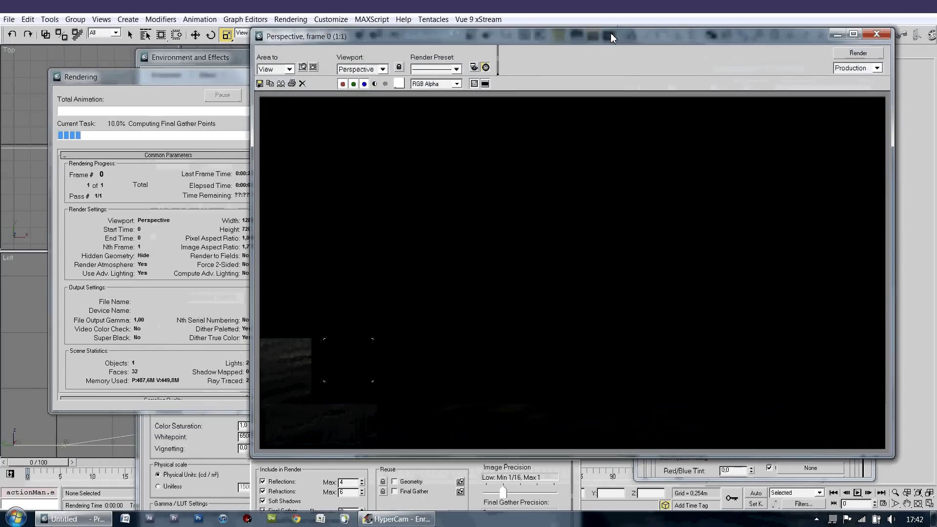